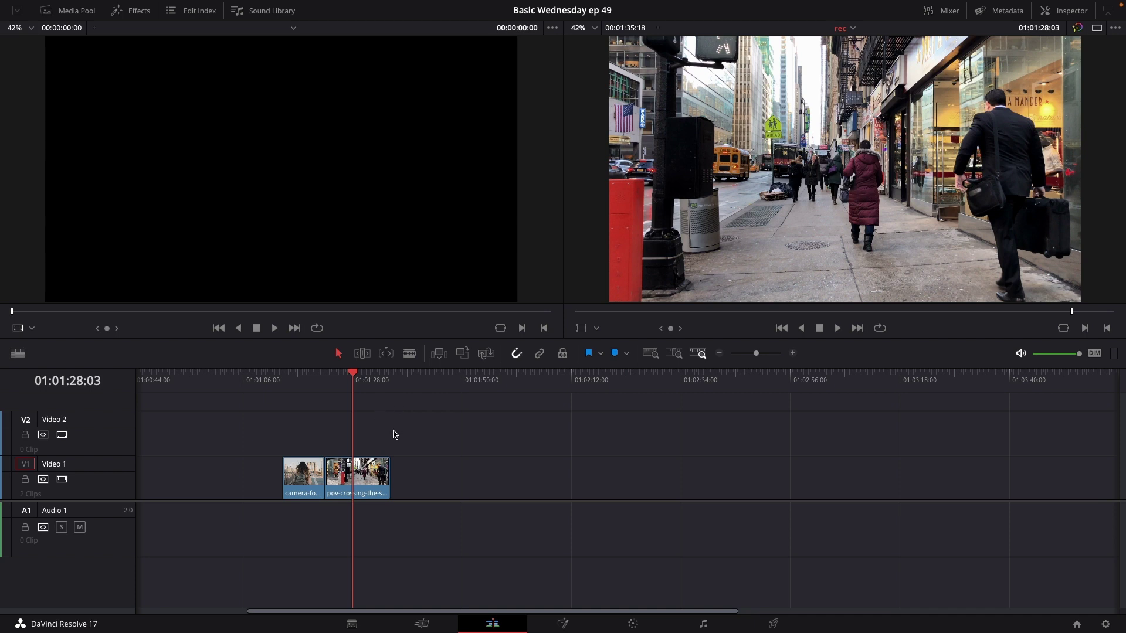
- Play the bridge clip and park the playhead back at 01:01:19:16
left_click(314, 388)
key("space")
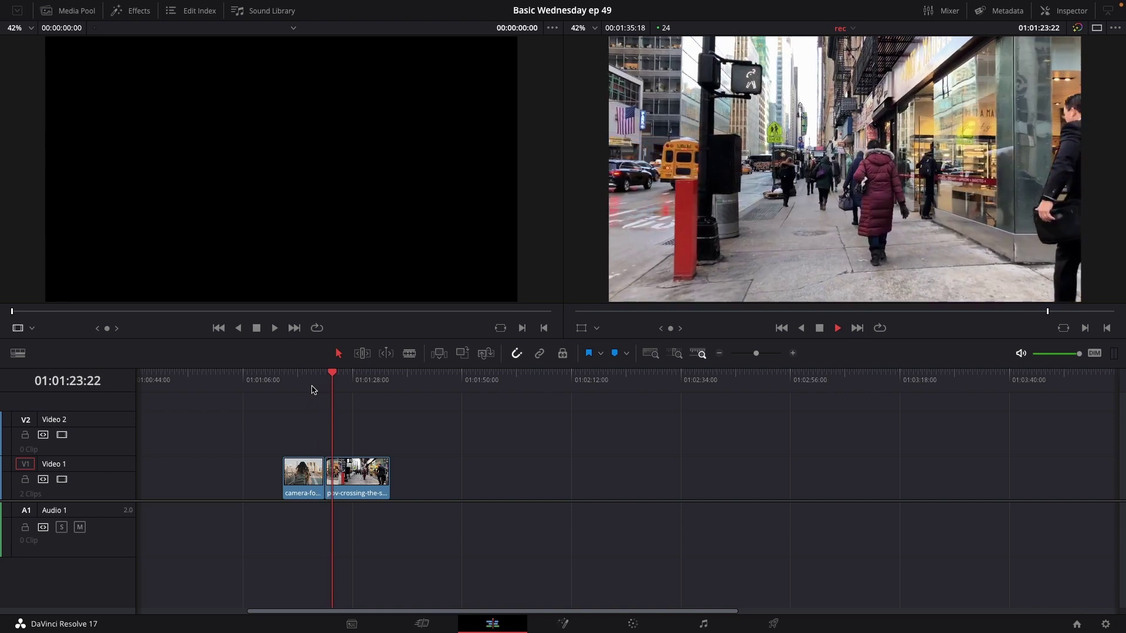
left_click_drag(319, 389, 311, 392)
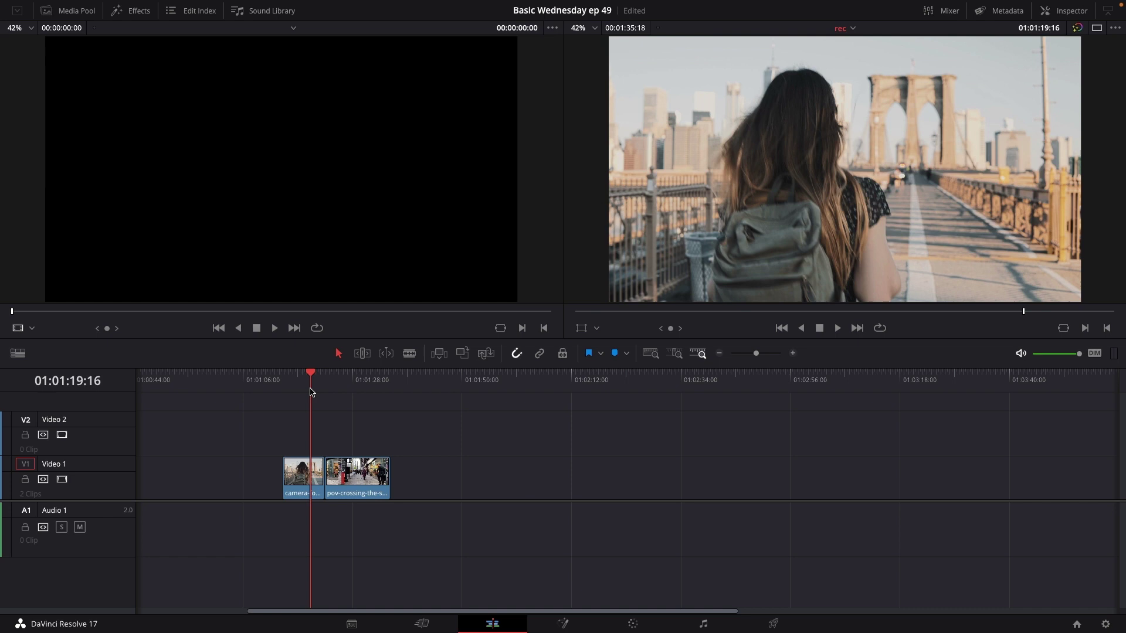
- Drop the Cross Iris video transition onto the bridge clip's end, zooming the timeline in
left_click(144, 12)
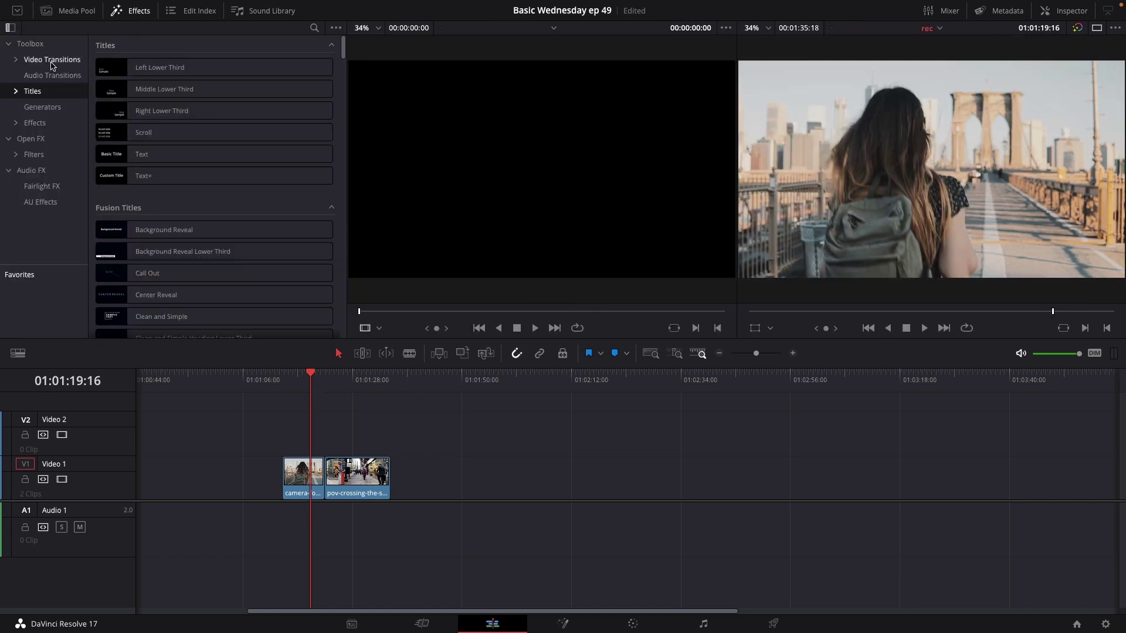
left_click(52, 61)
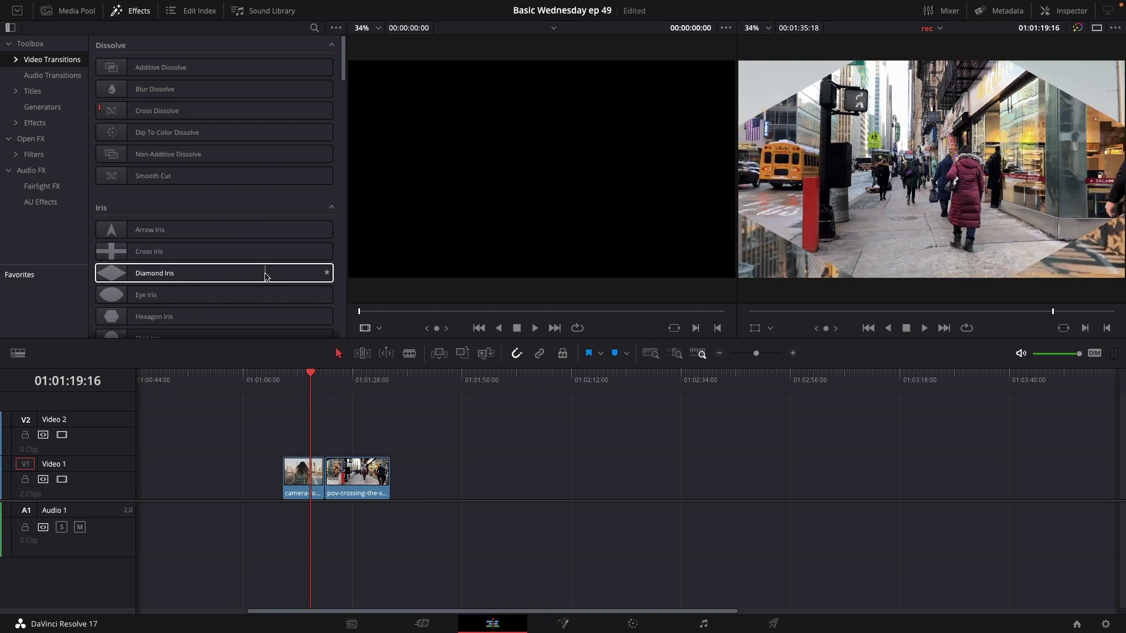
left_click(145, 251)
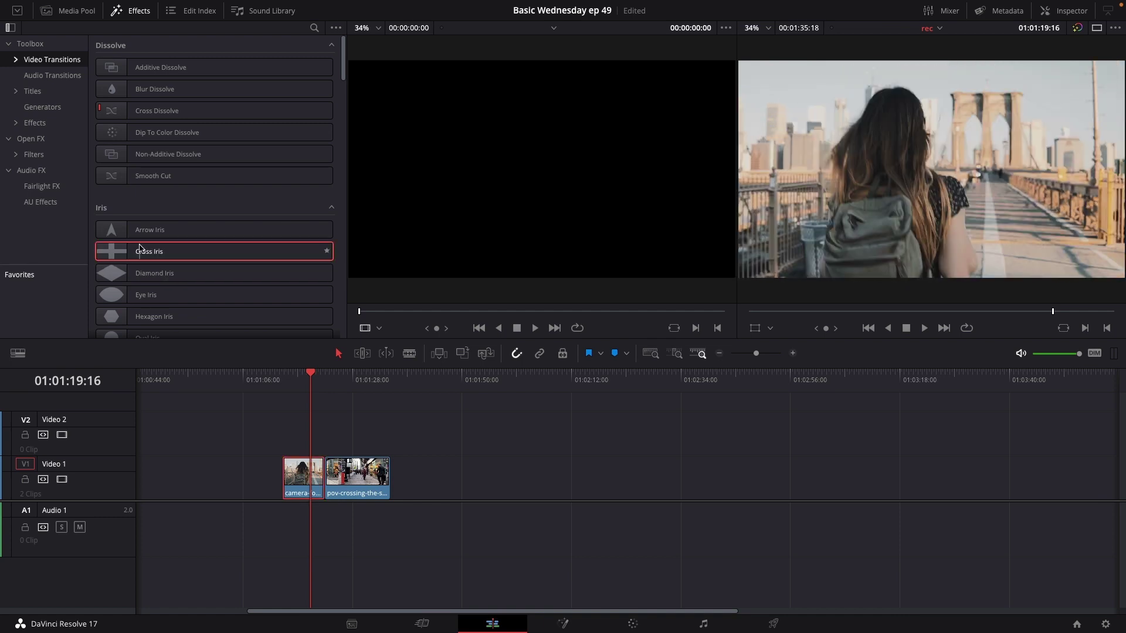
left_click_drag(140, 249, 327, 475)
left_click_drag(756, 353, 765, 354)
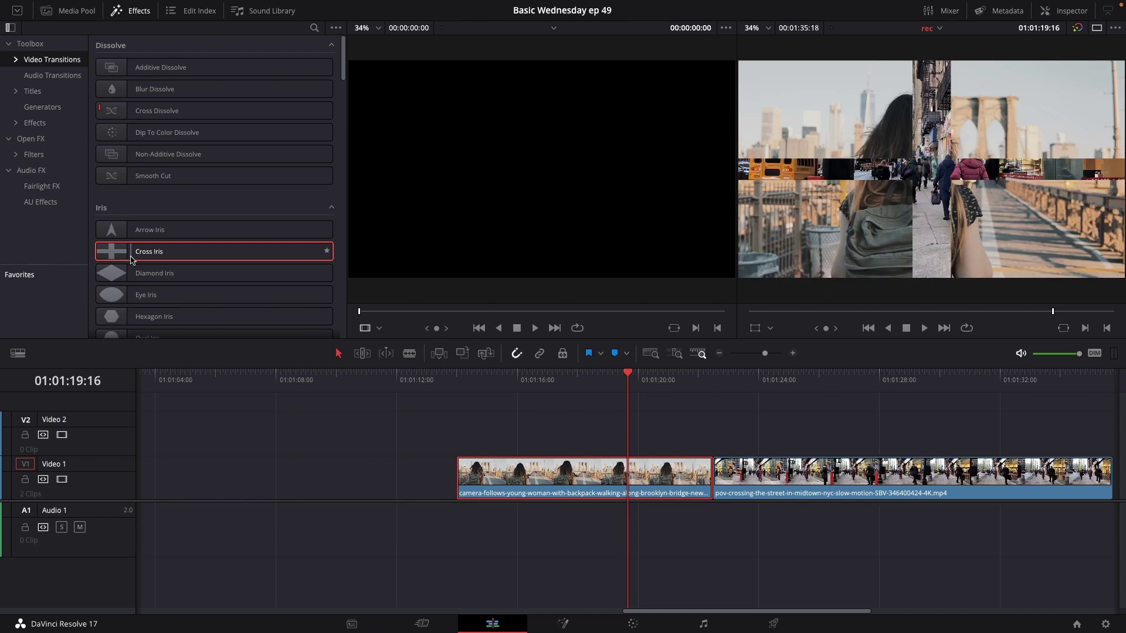
left_click_drag(131, 255, 712, 485)
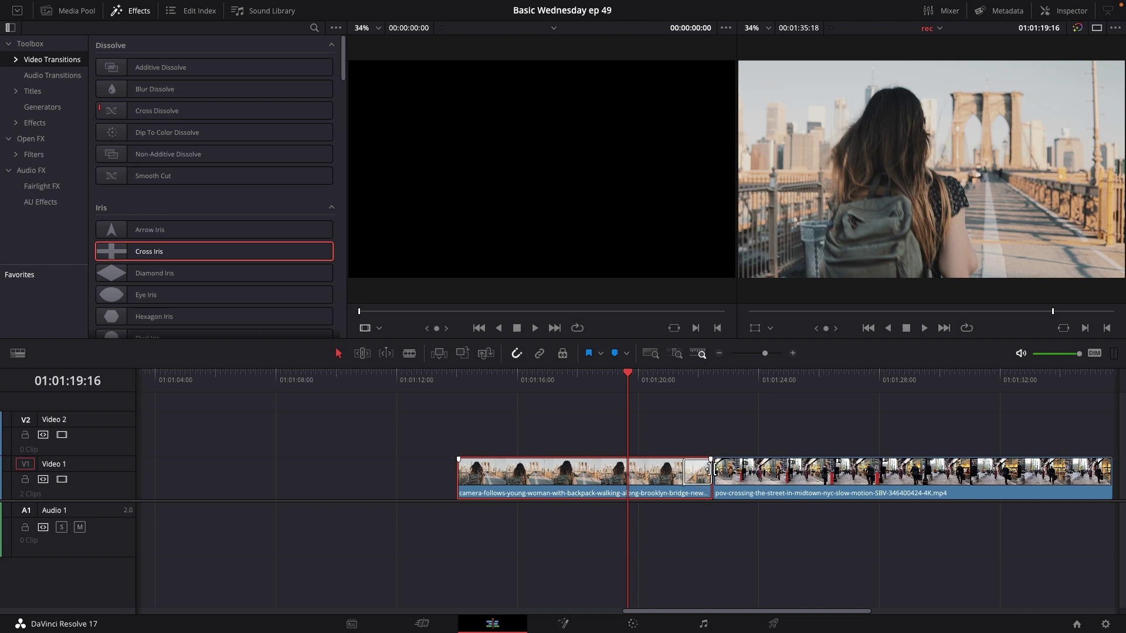
- Trim the tail of the bridge clip shorter
left_click(707, 471)
left_click(683, 473)
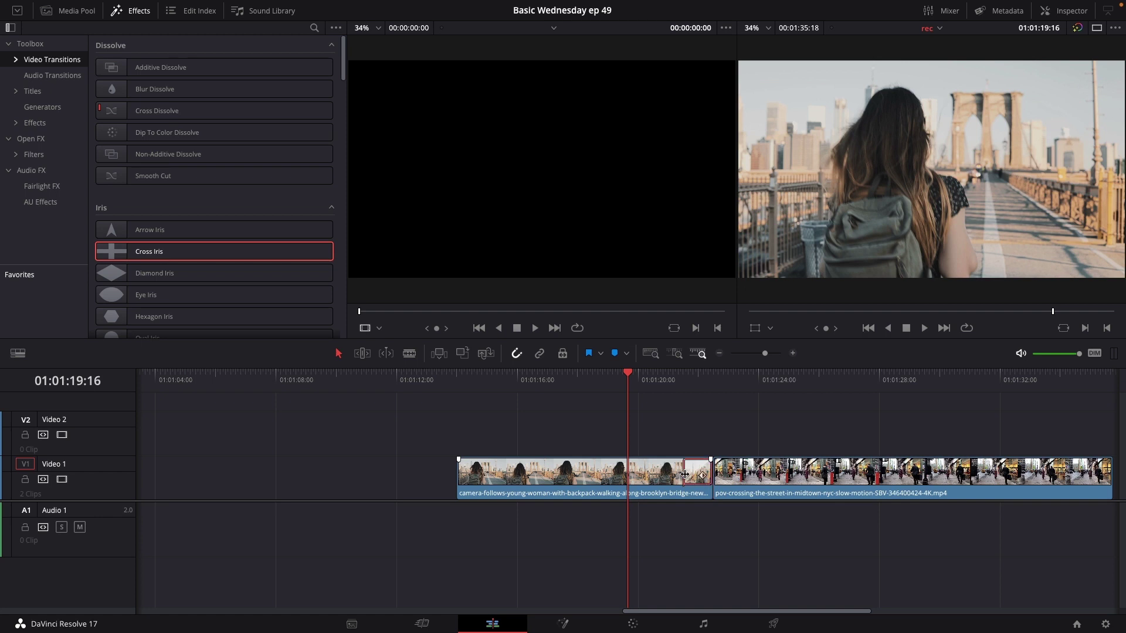
left_click_drag(711, 479, 661, 480)
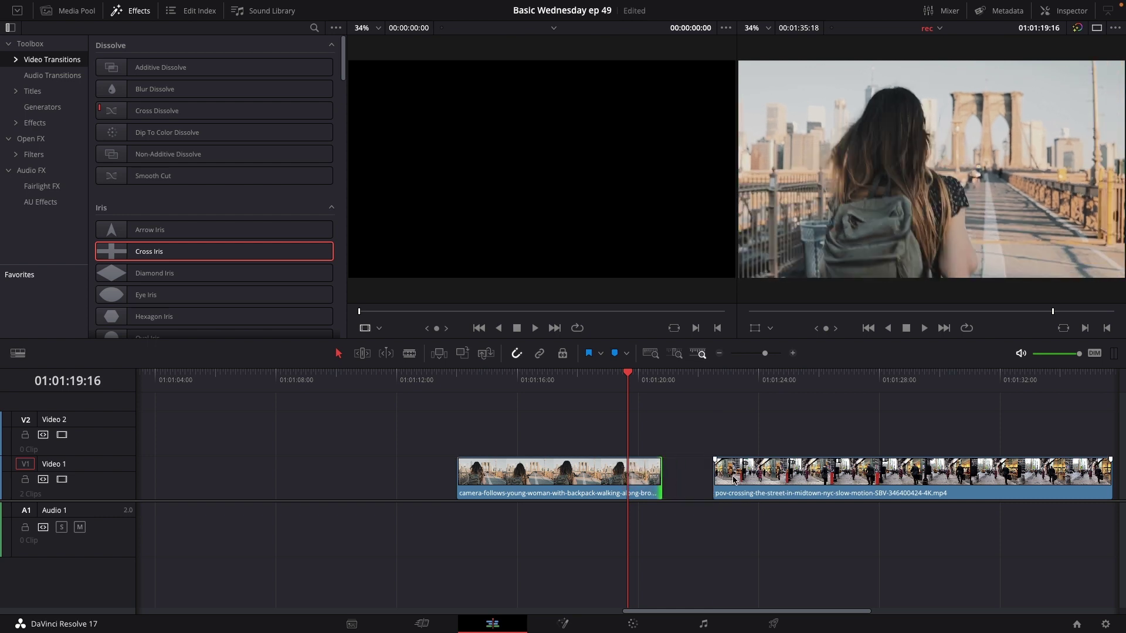
- Slide the street clip left against it, add Cross Iris at the cut, and play
left_click_drag(731, 486, 681, 485)
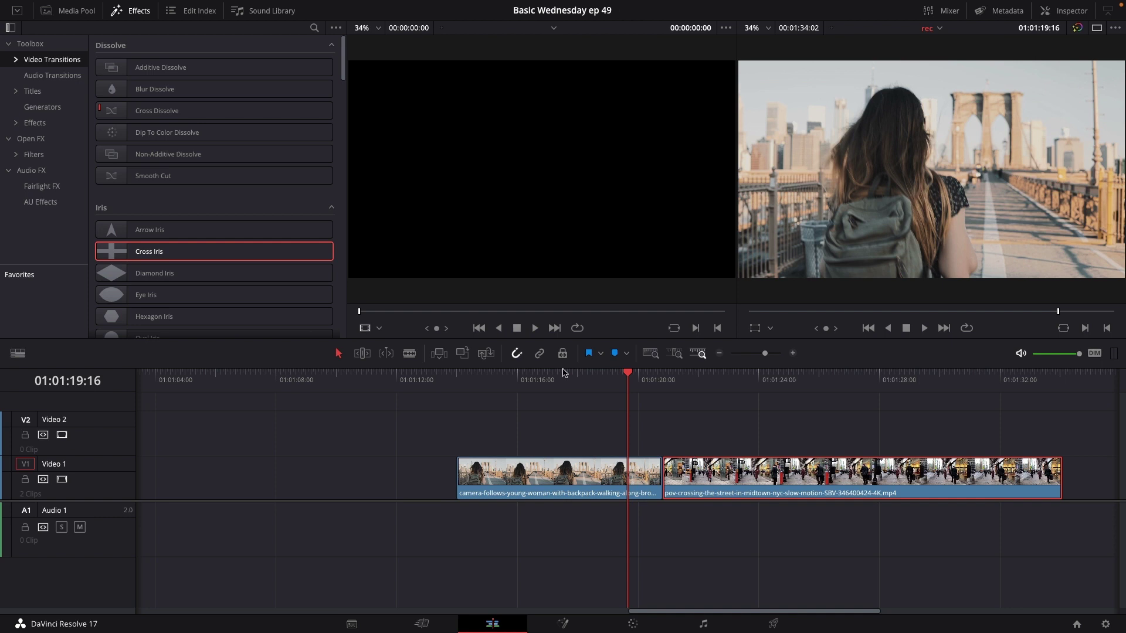
left_click_drag(174, 249, 676, 464)
key("space")
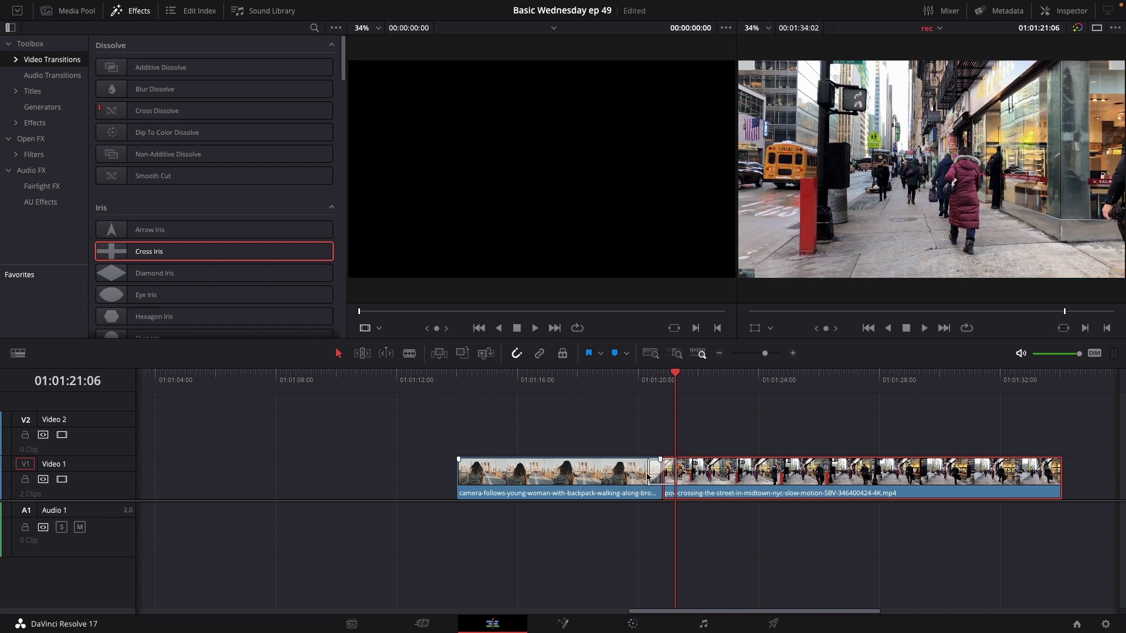
- Delete the Cross Iris and drop Noise Dissolve from Fusion Transitions onto the cut
left_click(660, 472)
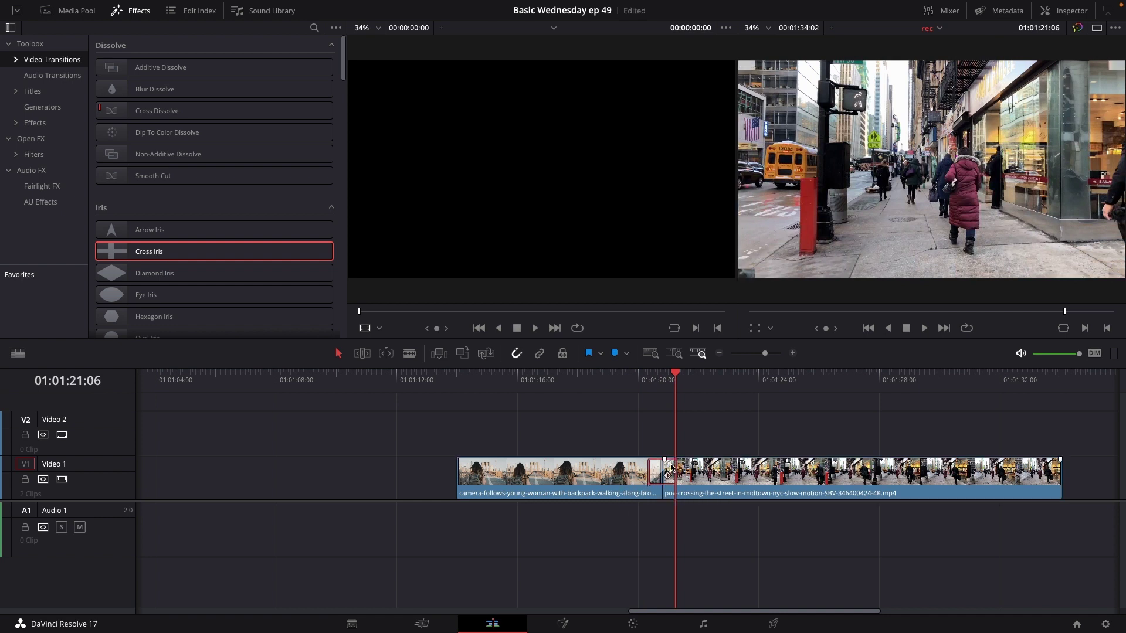
key("Delete")
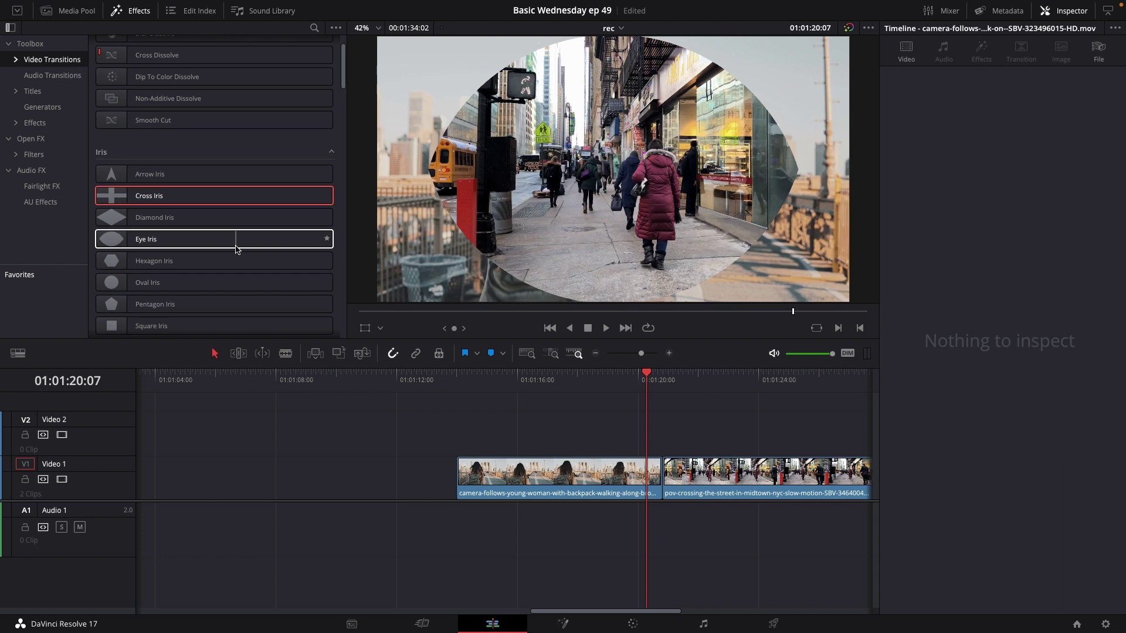
scroll(236, 245, "down", 10)
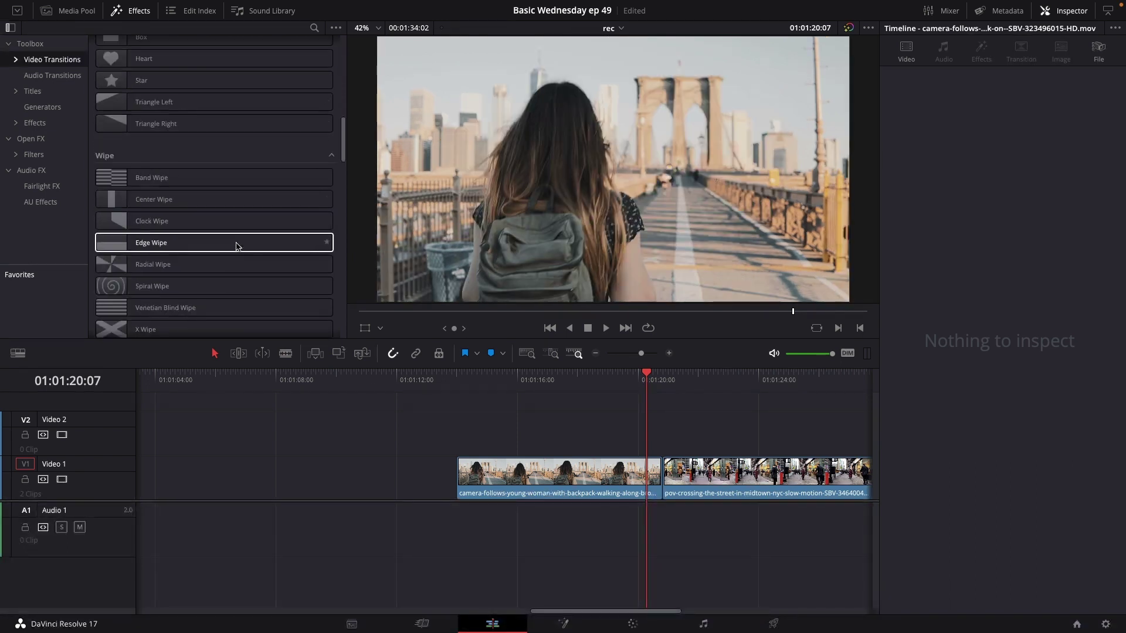
scroll(236, 245, "down", 4)
scroll(236, 245, "down", 10)
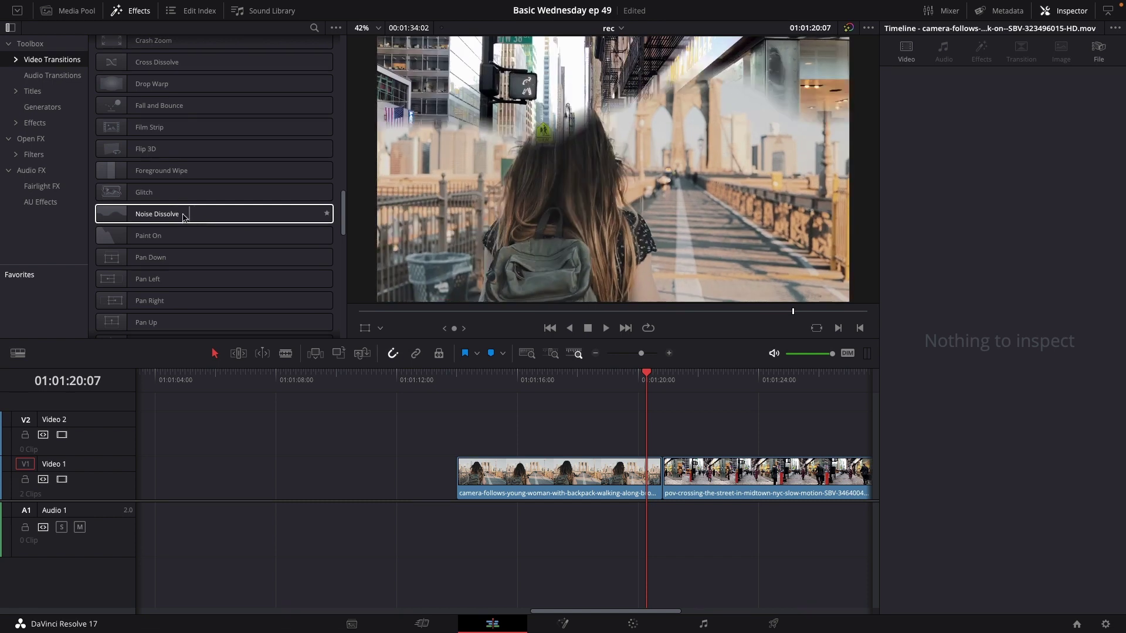
left_click_drag(184, 217, 673, 481)
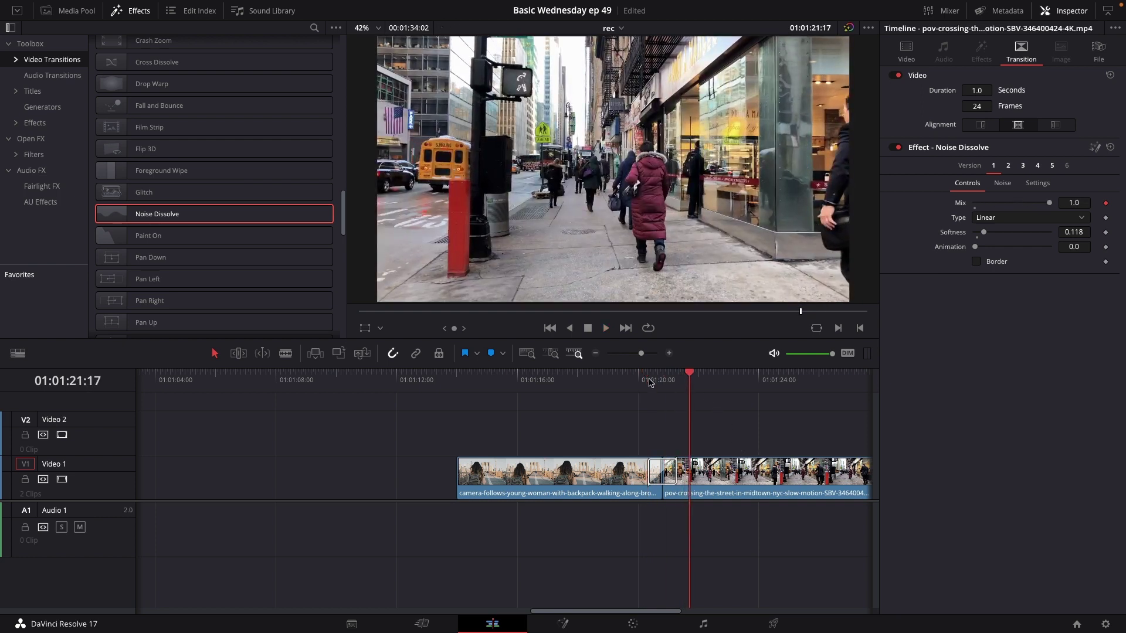
- Play the Noise Dissolve, then set Playback > Render Cache to Smart
left_click(650, 381)
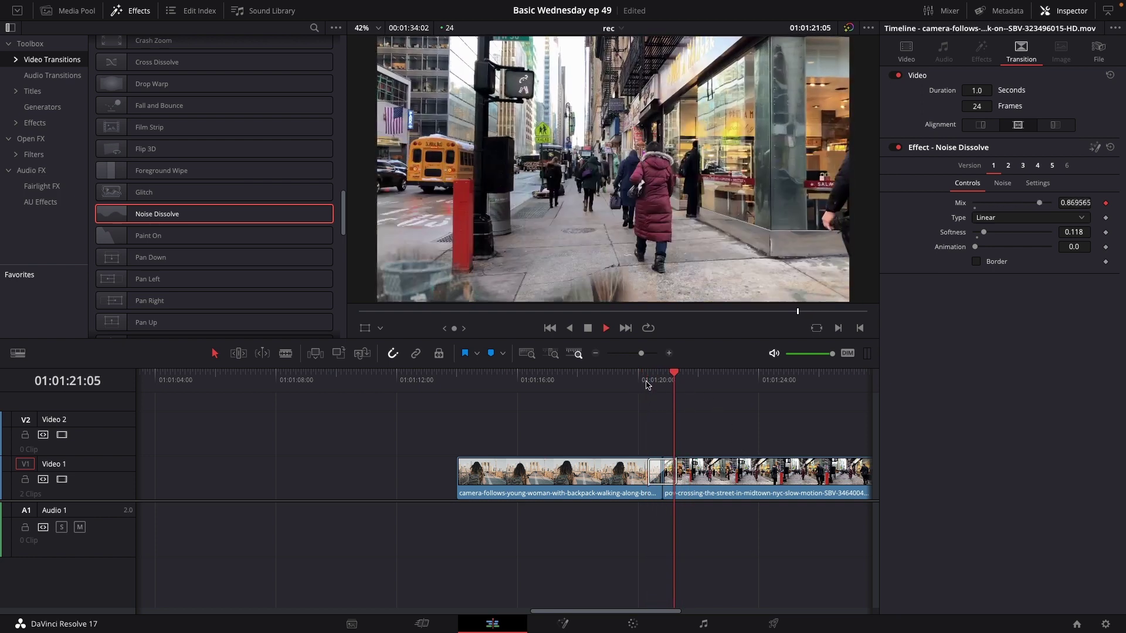
key("space")
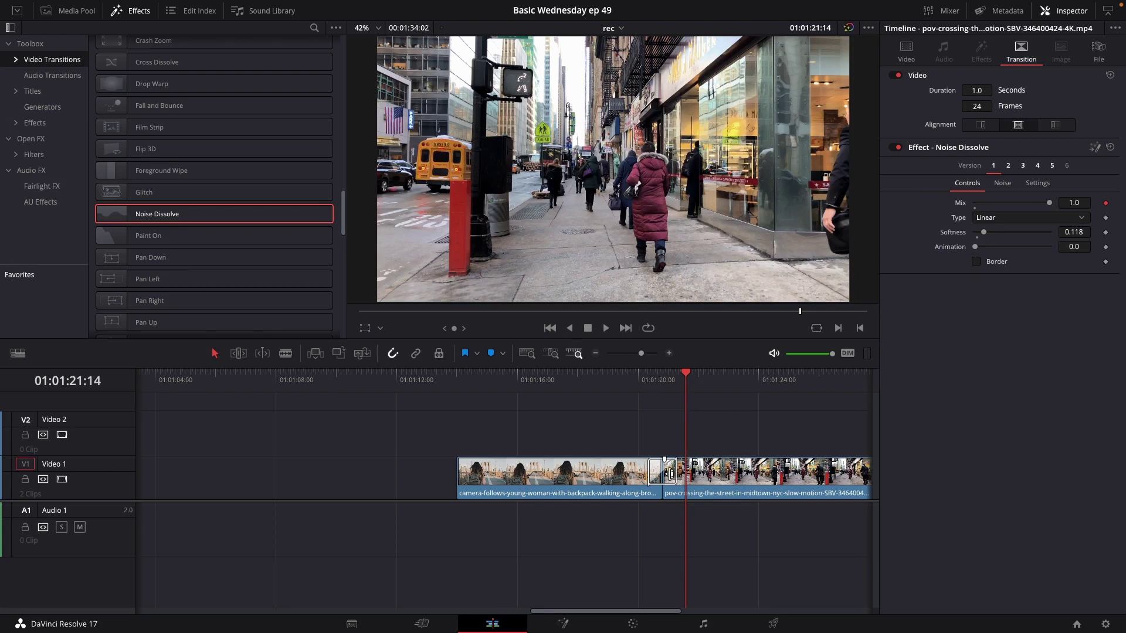
mouse_move(179, 5)
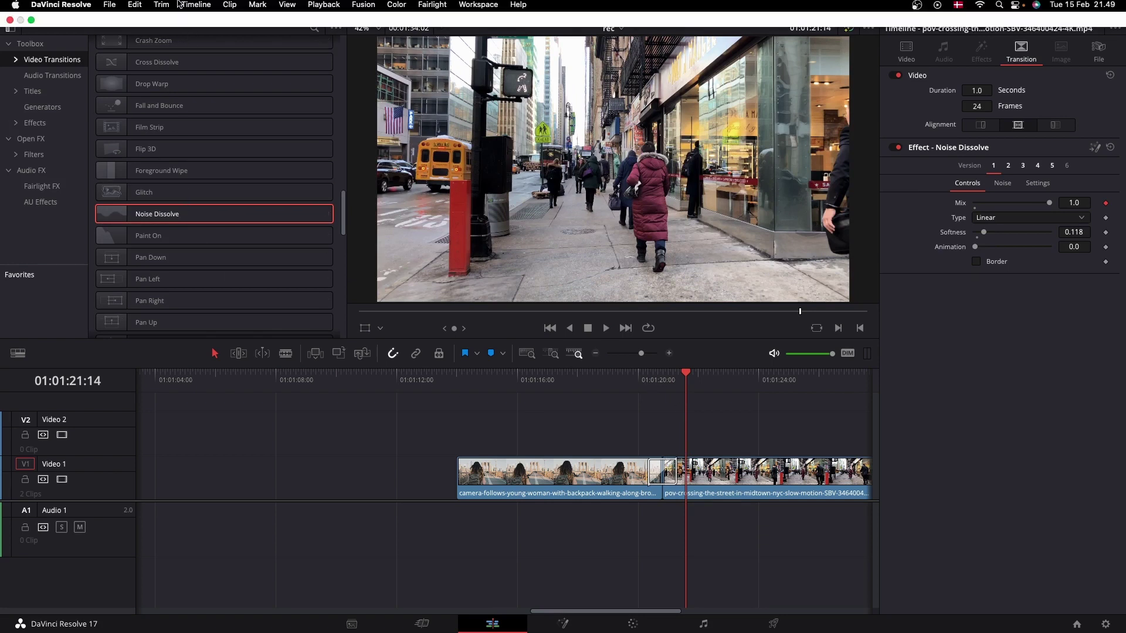
left_click(321, 7)
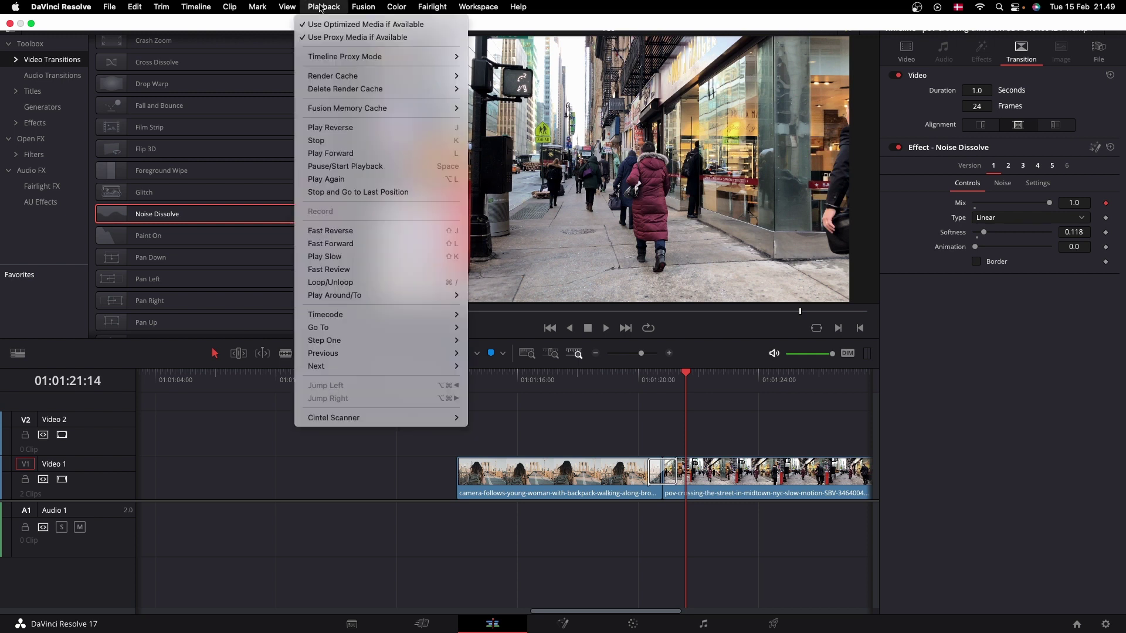
mouse_move(348, 79)
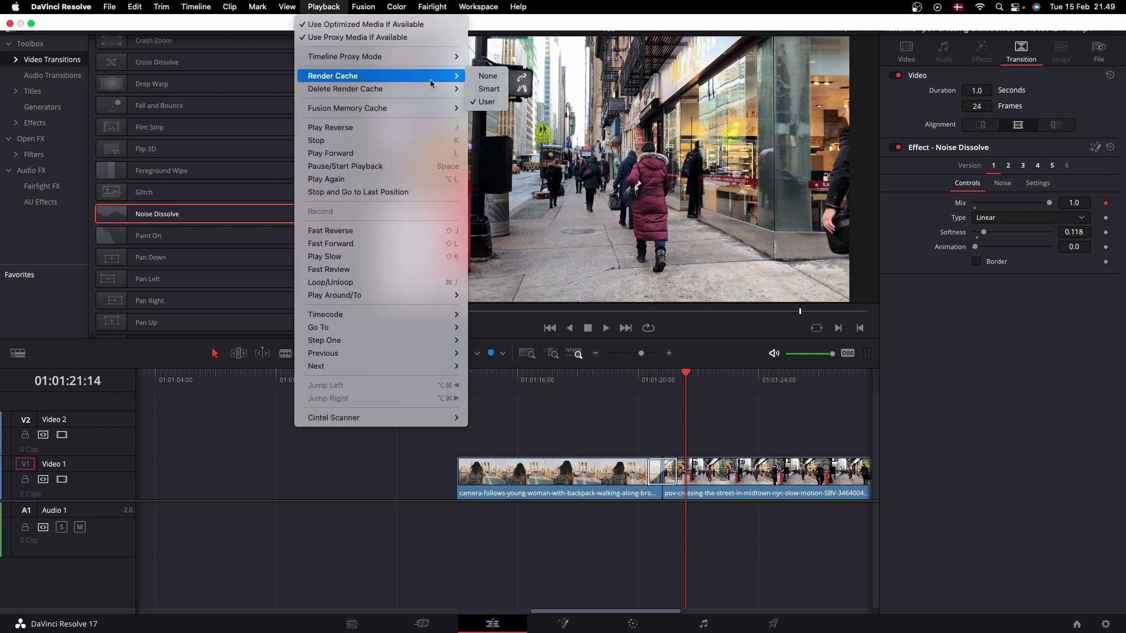
left_click(489, 88)
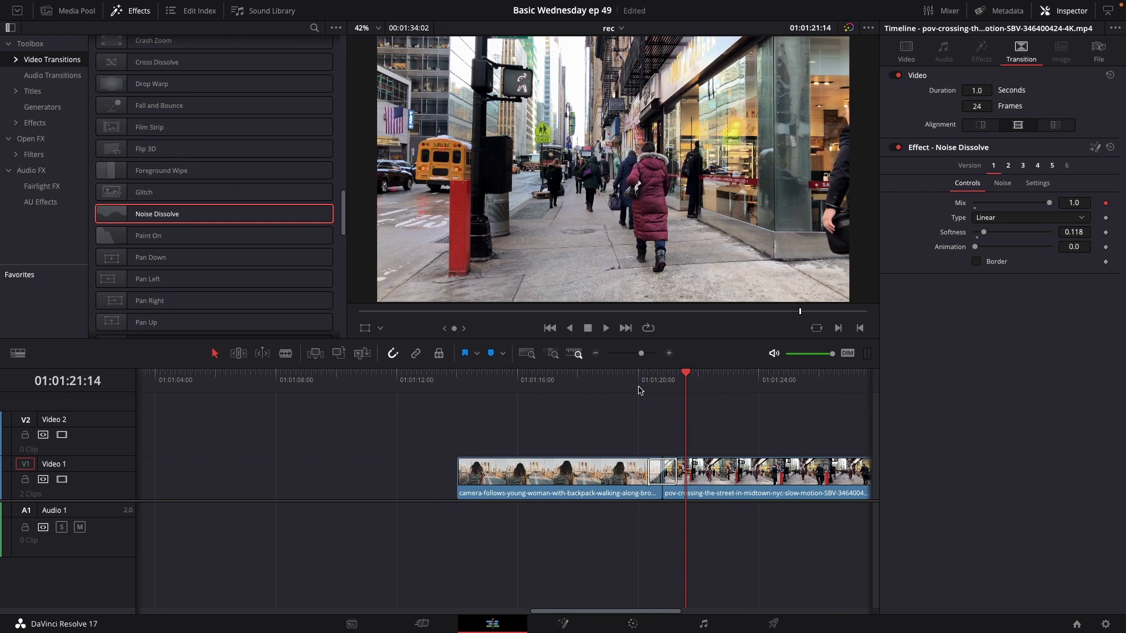
- Replay the Noise Dissolve from its start to check the smoother preview
key("Up")
key("space")
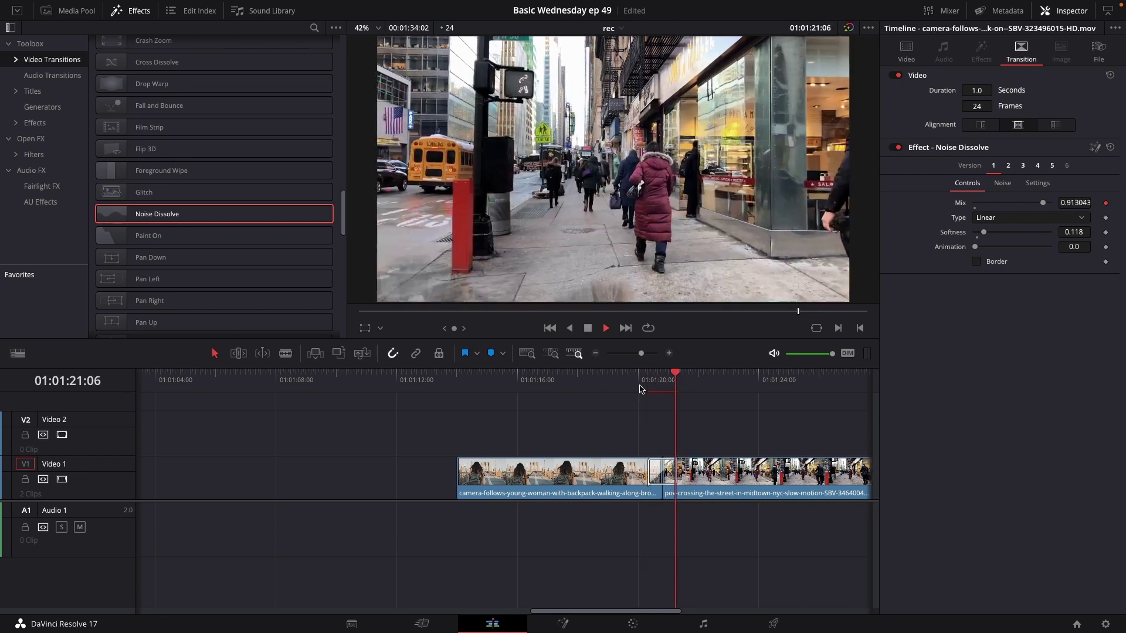
key("Up")
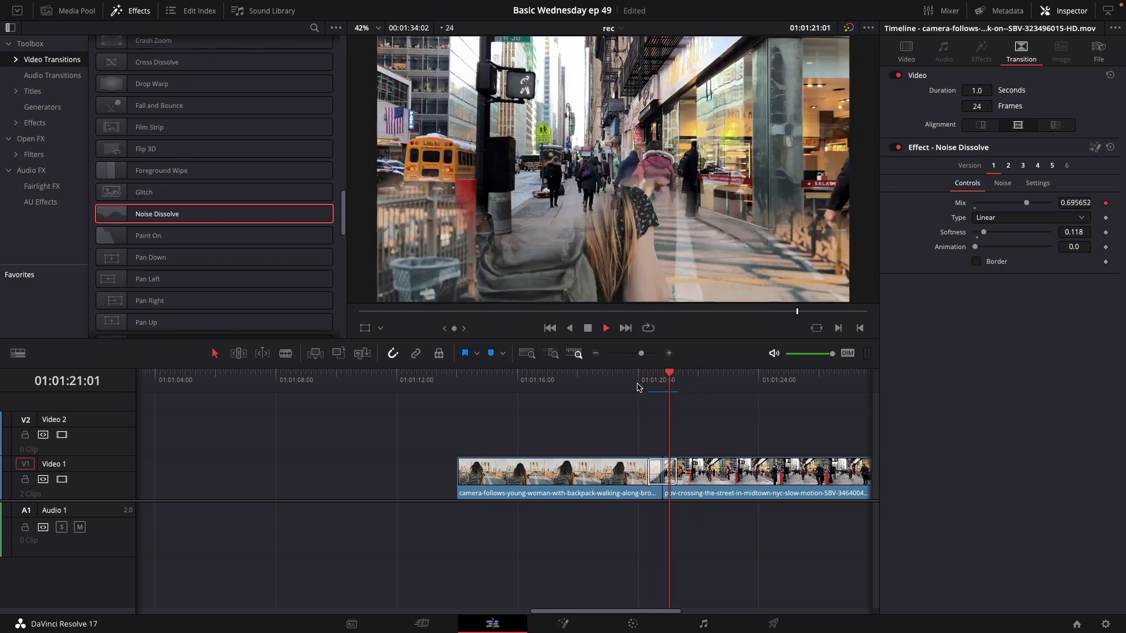
key("space")
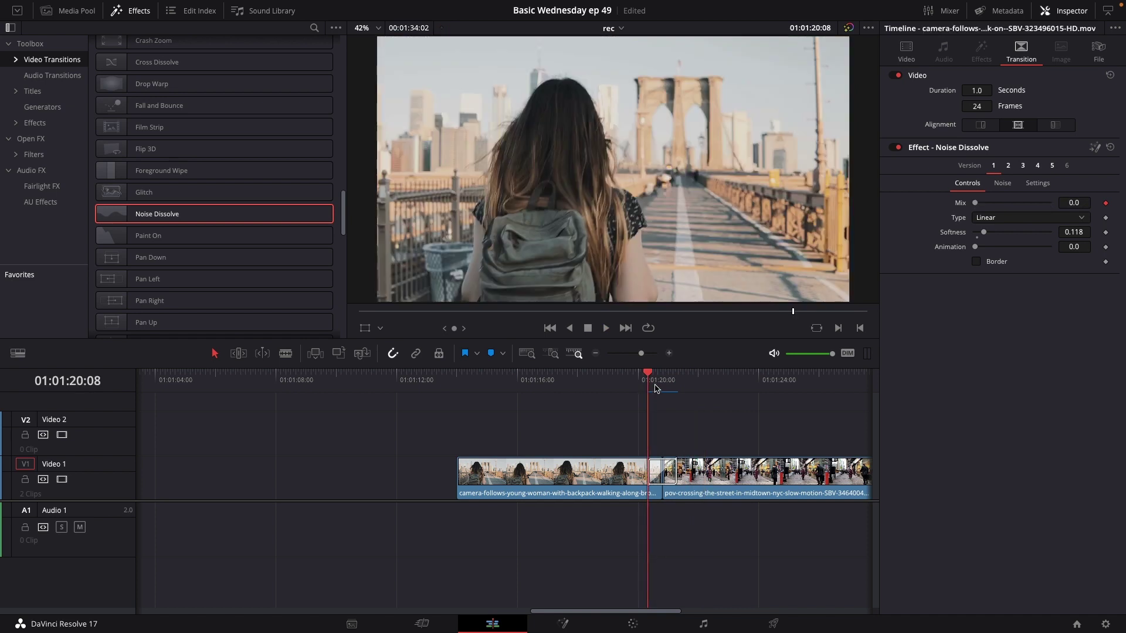
- Select the Noise Dissolve and preview it with Version 2
left_click(675, 475)
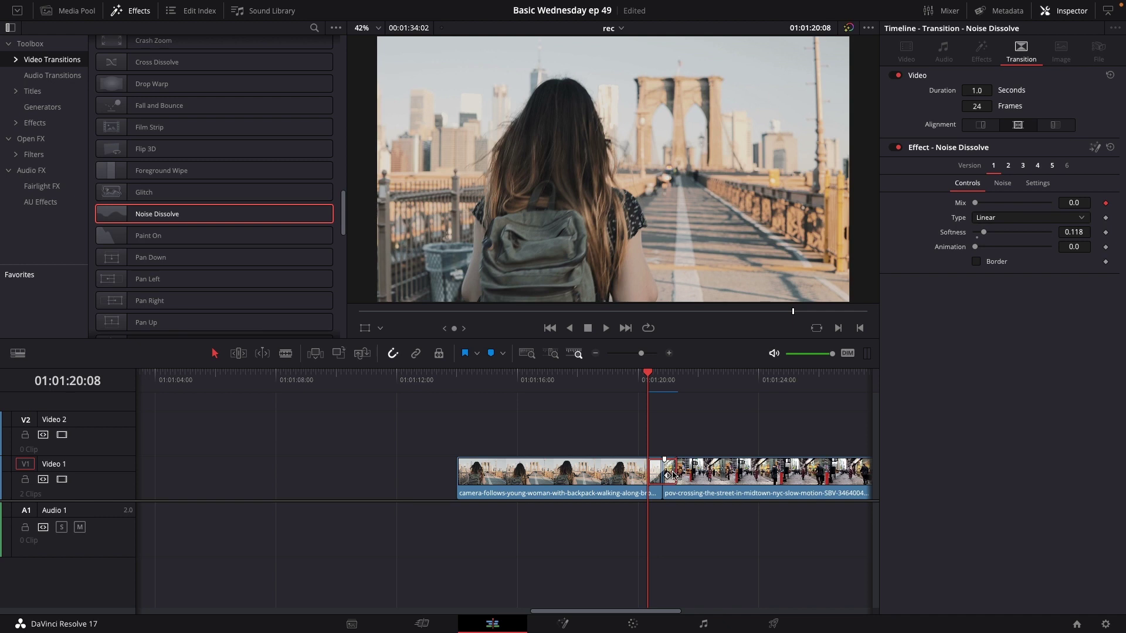
key("space")
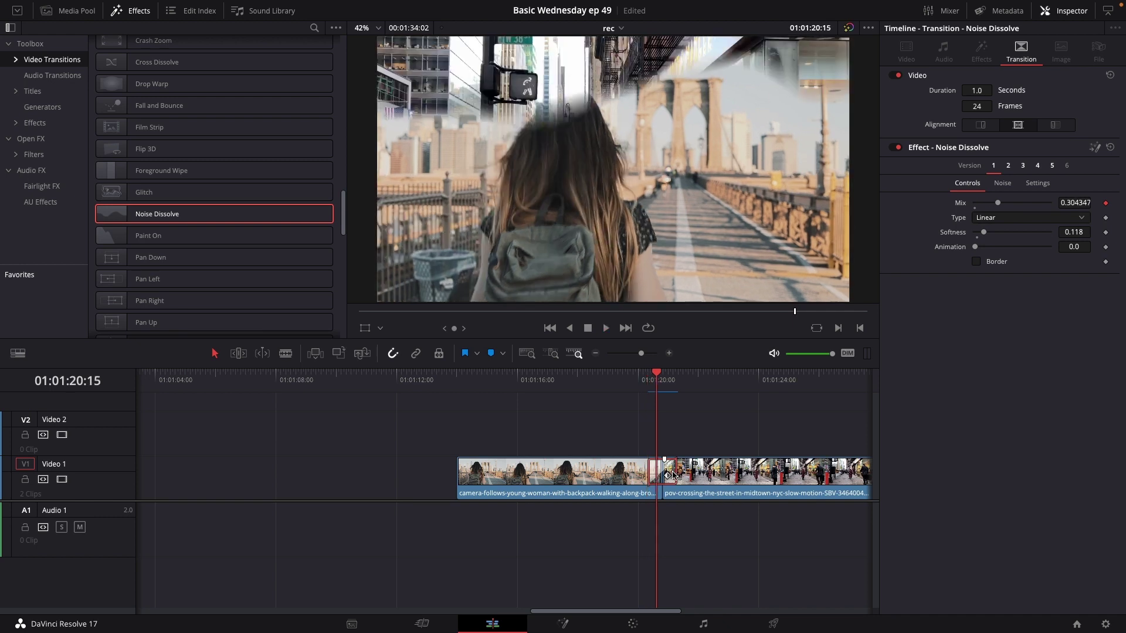
left_click(1008, 167)
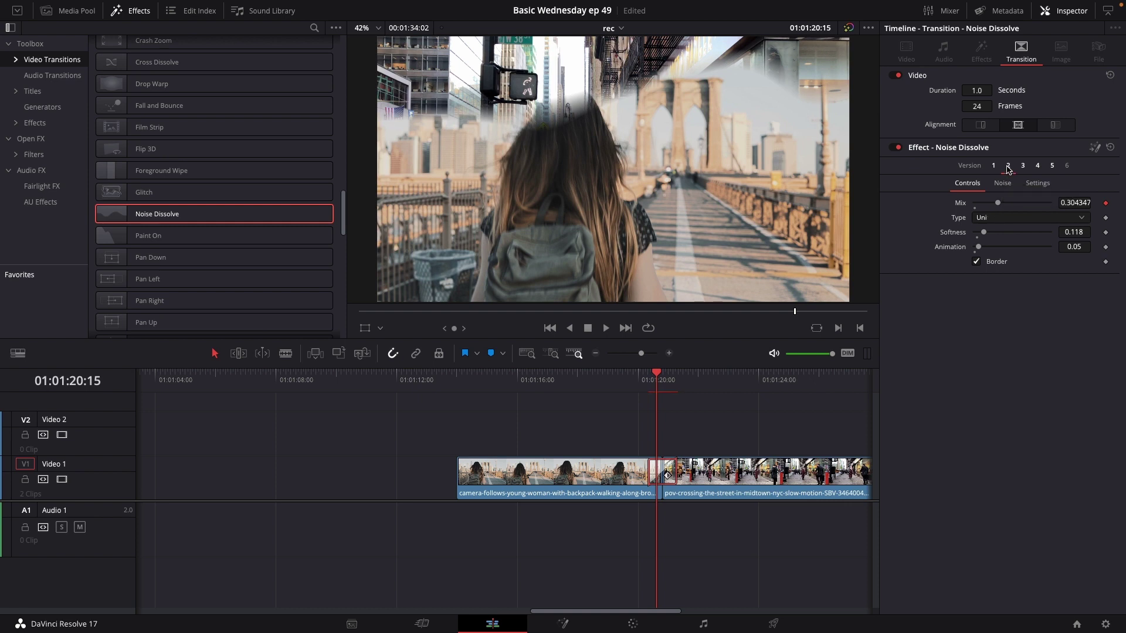
key("space")
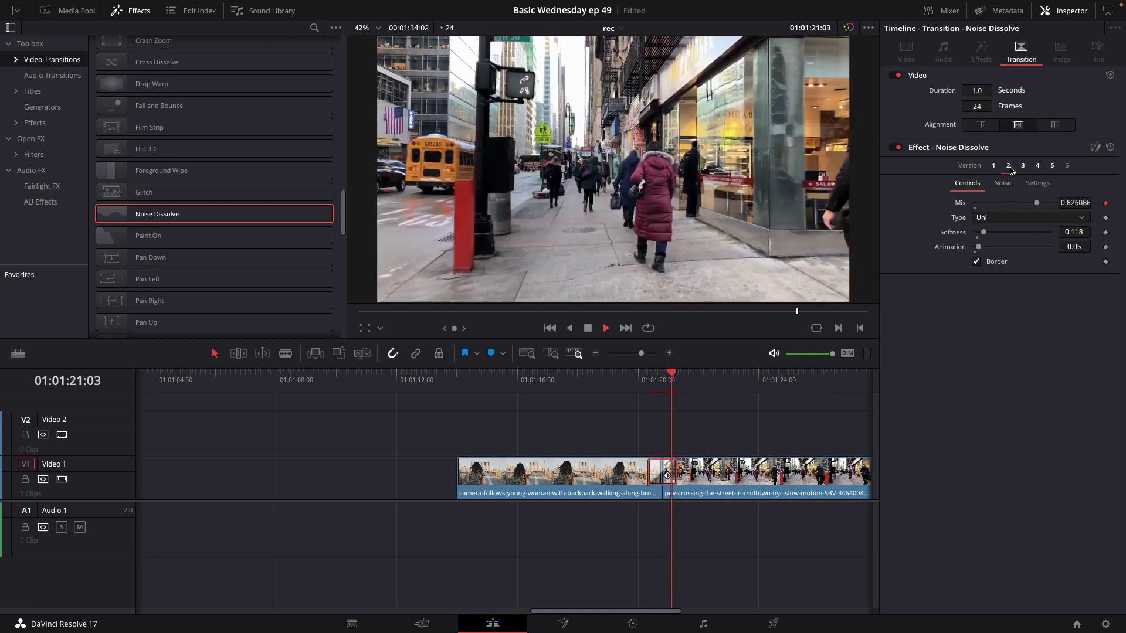
left_click_drag(677, 382, 663, 384)
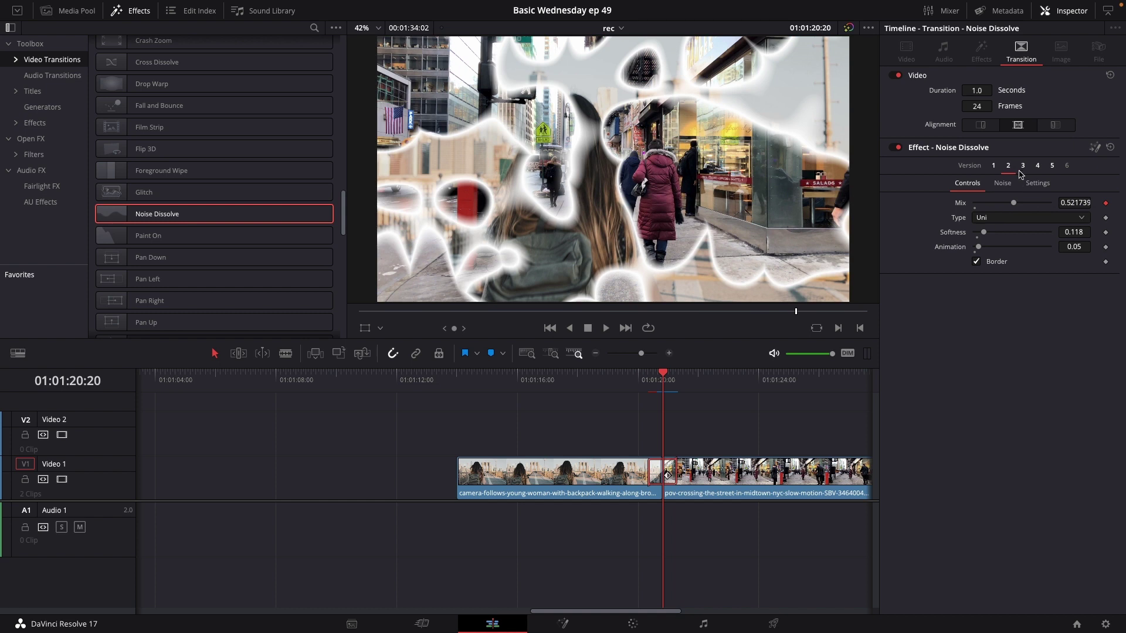
- Preview the Noise Dissolve with Versions 3 and 4
left_click(1021, 171)
key("space")
left_click(663, 380)
left_click(1038, 166)
left_click(648, 383)
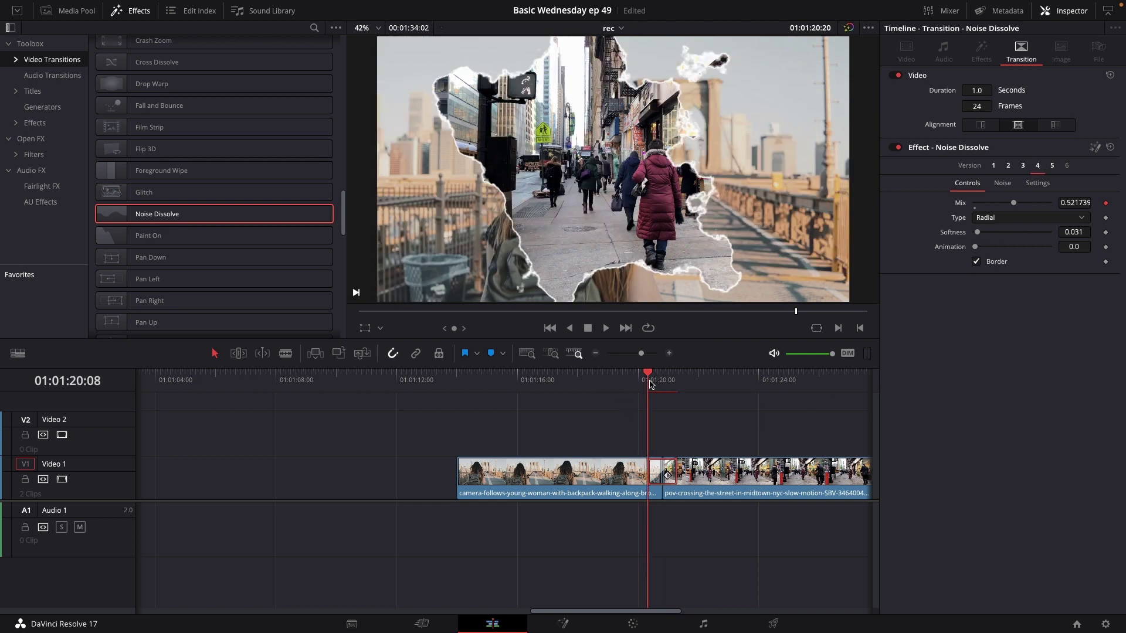
key("space")
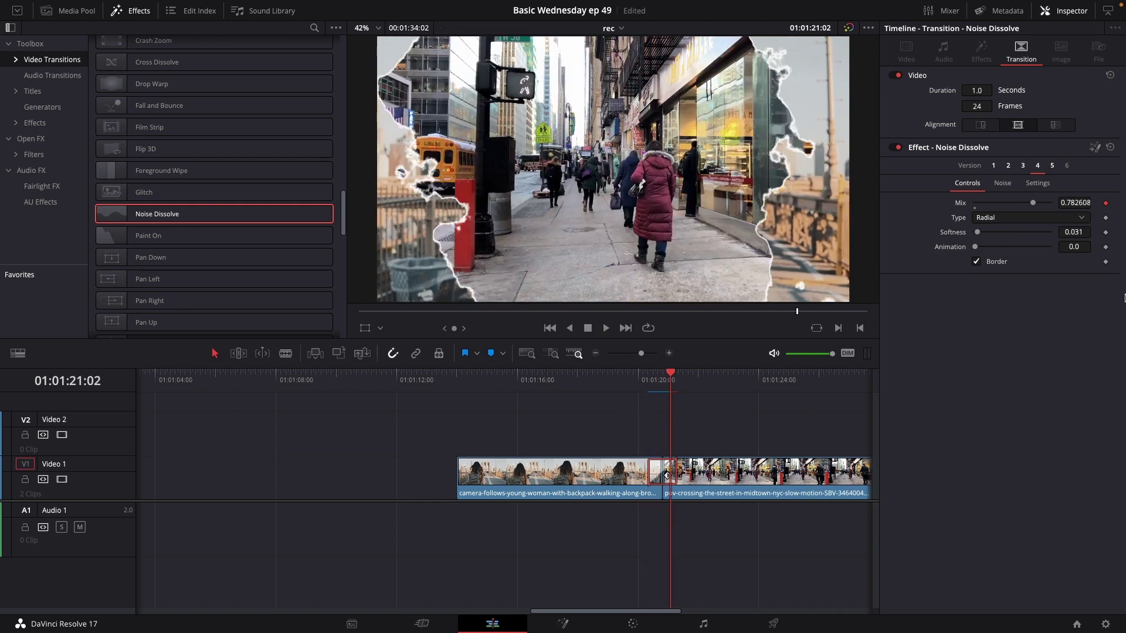
- Preview Version 5, then return to Version 1 with Linear type and 0.118 softness
left_click(1052, 167)
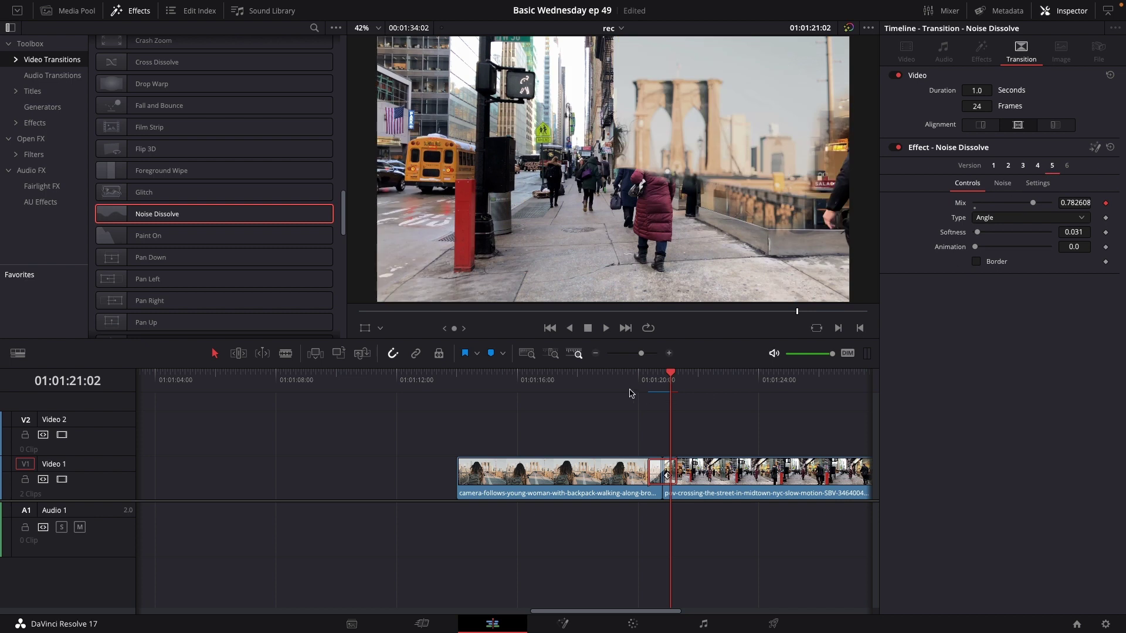
left_click(648, 376)
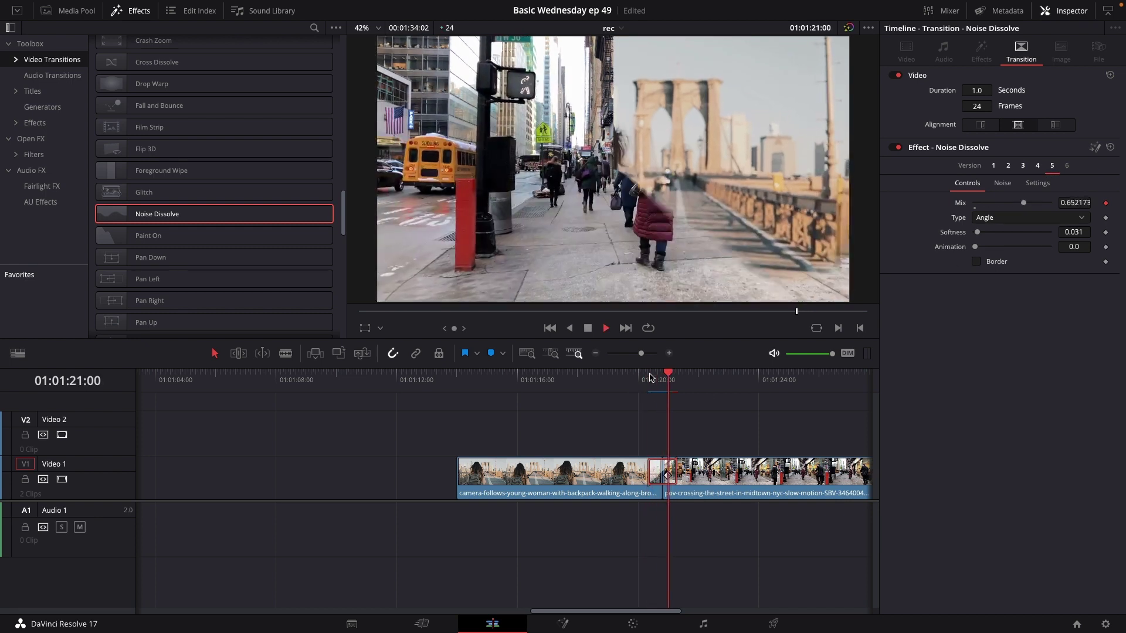
key("space")
left_click(649, 376)
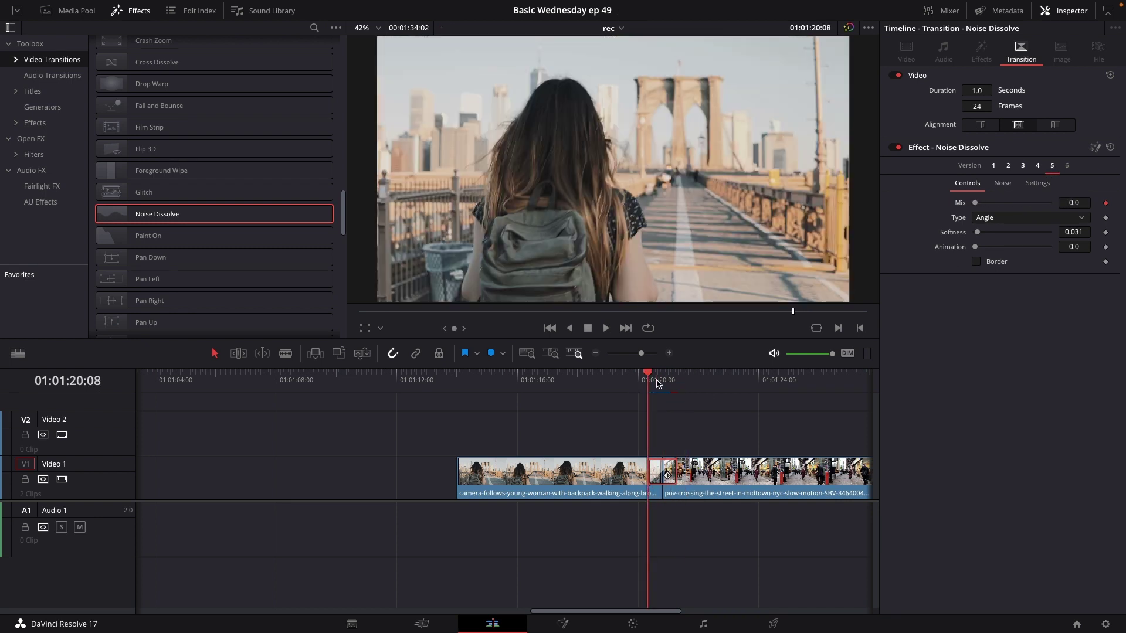
left_click(994, 166)
key("space")
key("space")
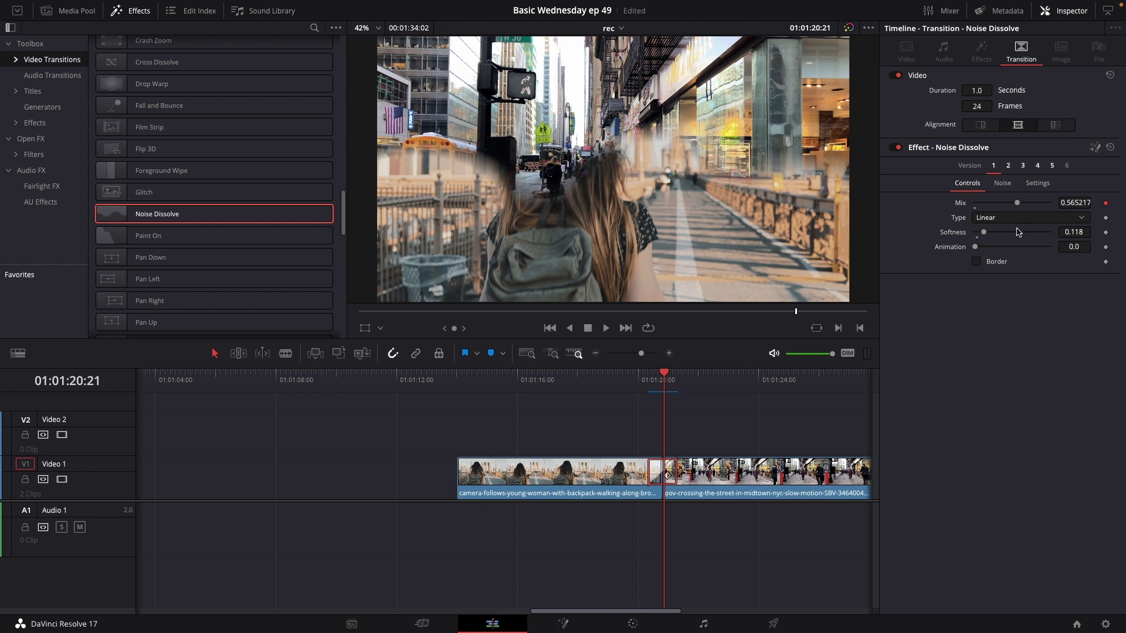
- Change the noise type to Uni and preview the transition
left_click(998, 219)
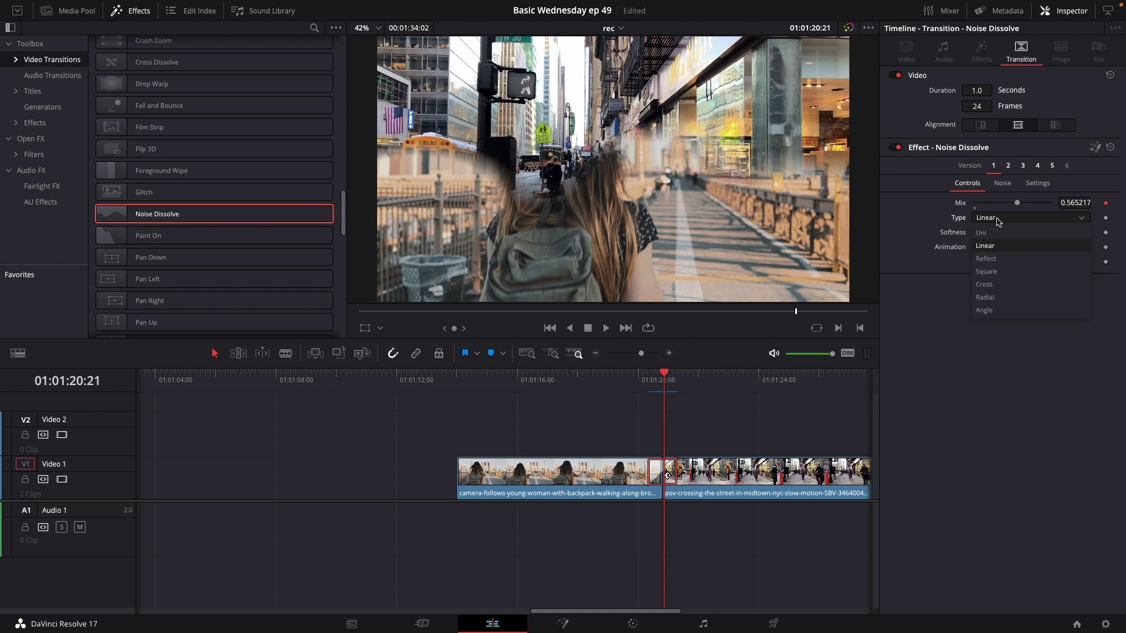
left_click(994, 232)
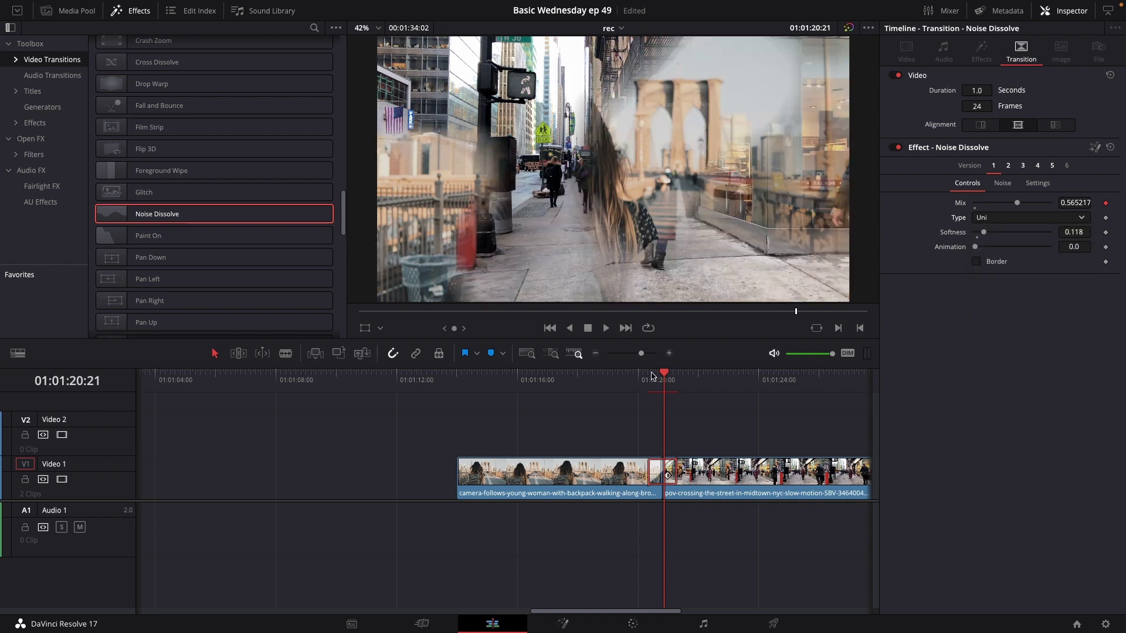
left_click(653, 376)
key("space")
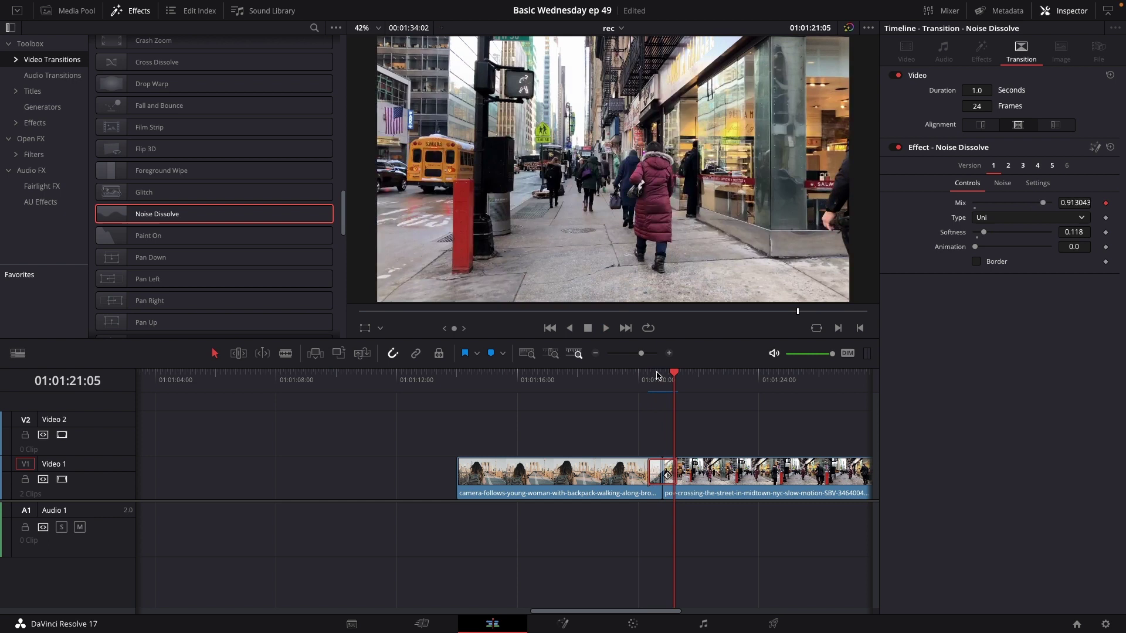
left_click(663, 381)
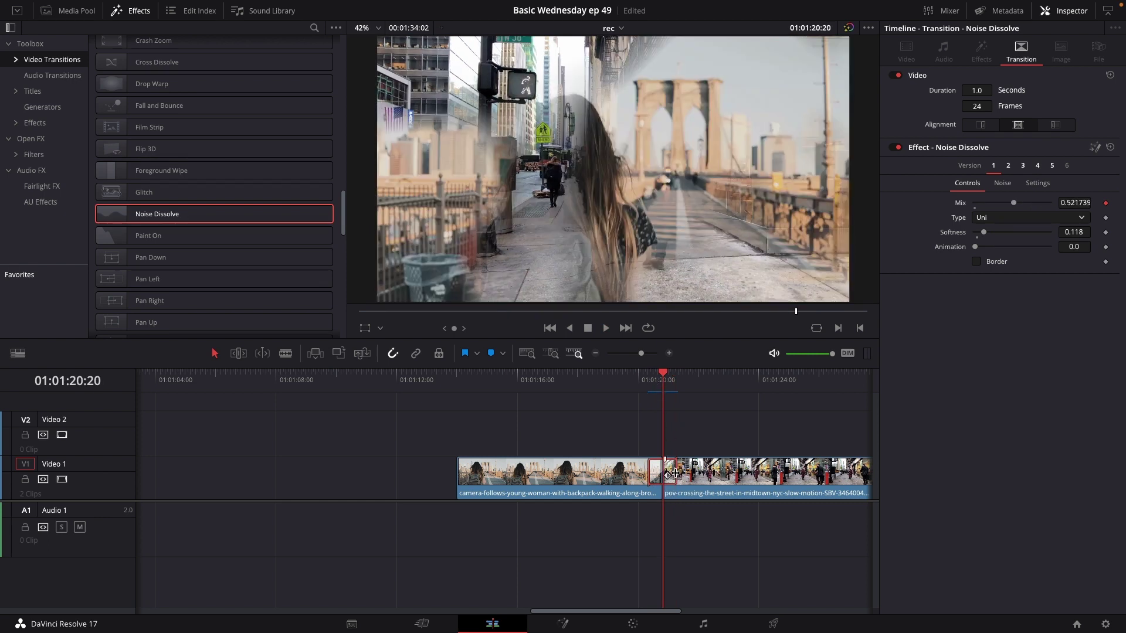
- Lengthen the Noise Dissolve to 3.3 seconds (80 frames) and play it
left_click_drag(674, 474, 711, 467)
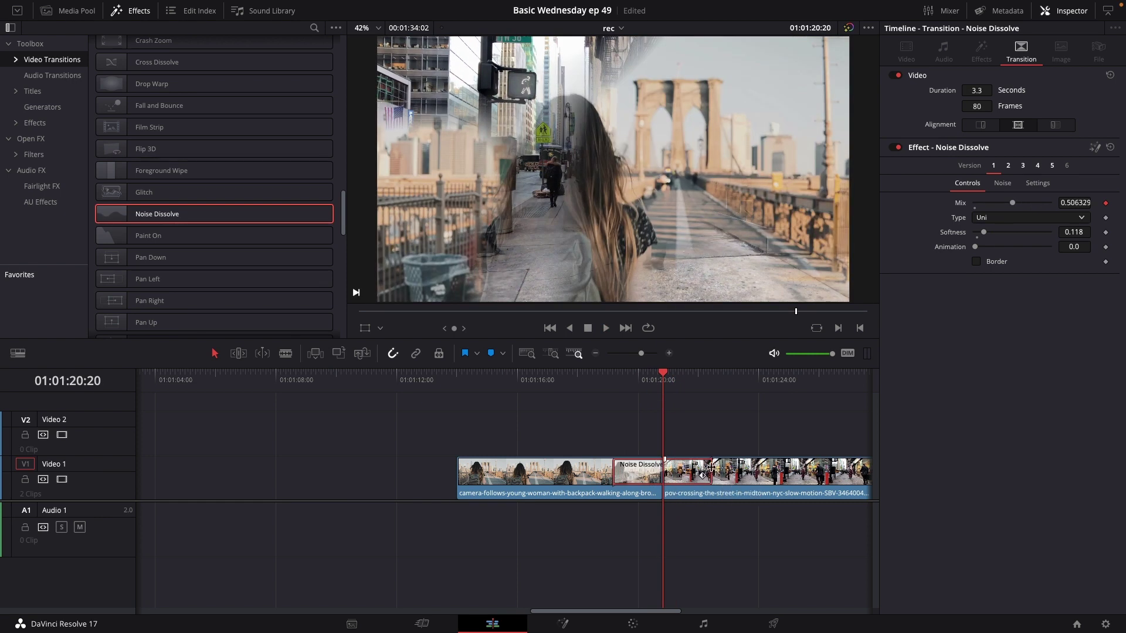
left_click(624, 387)
key("space")
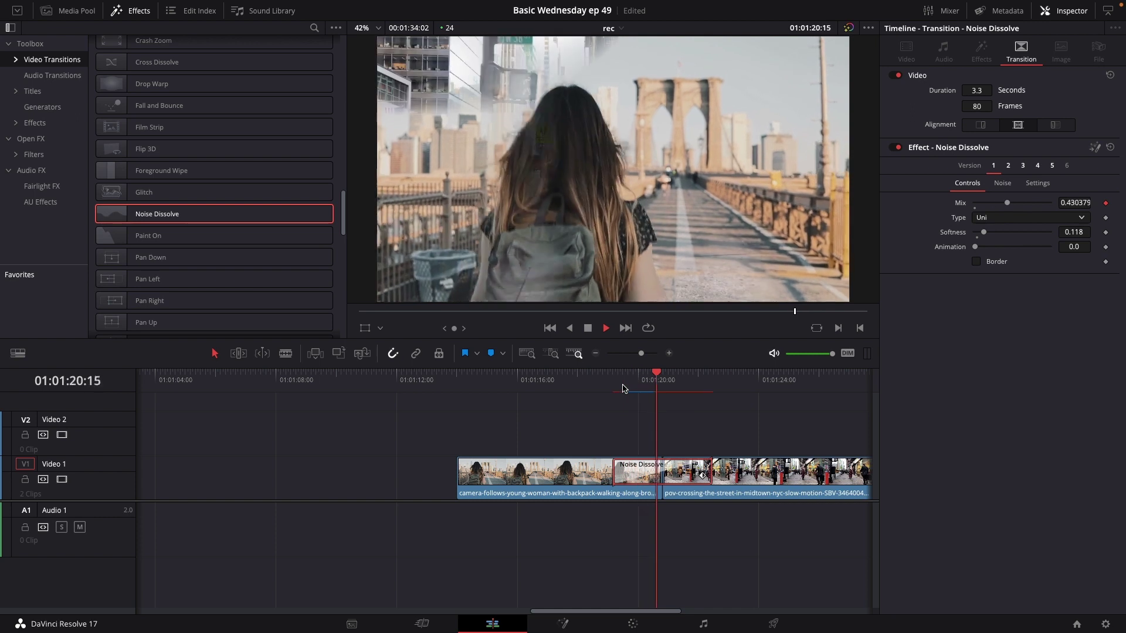
key("space")
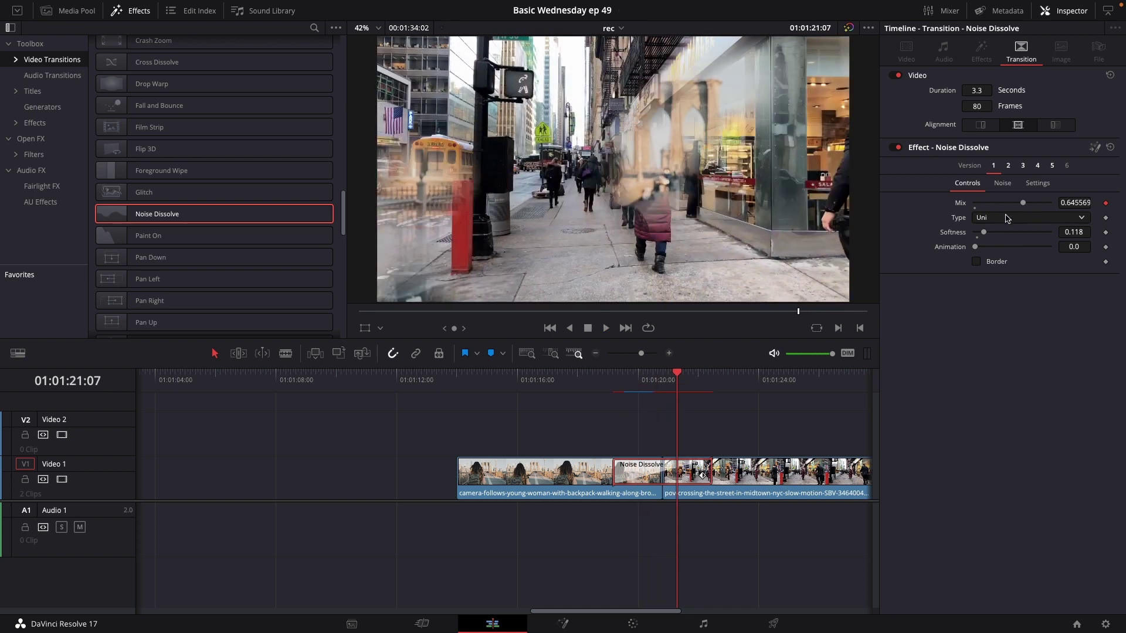
- Switch the noise type to Reflect and play the transition from 01:01:19:04
left_click(1007, 218)
left_click(1004, 258)
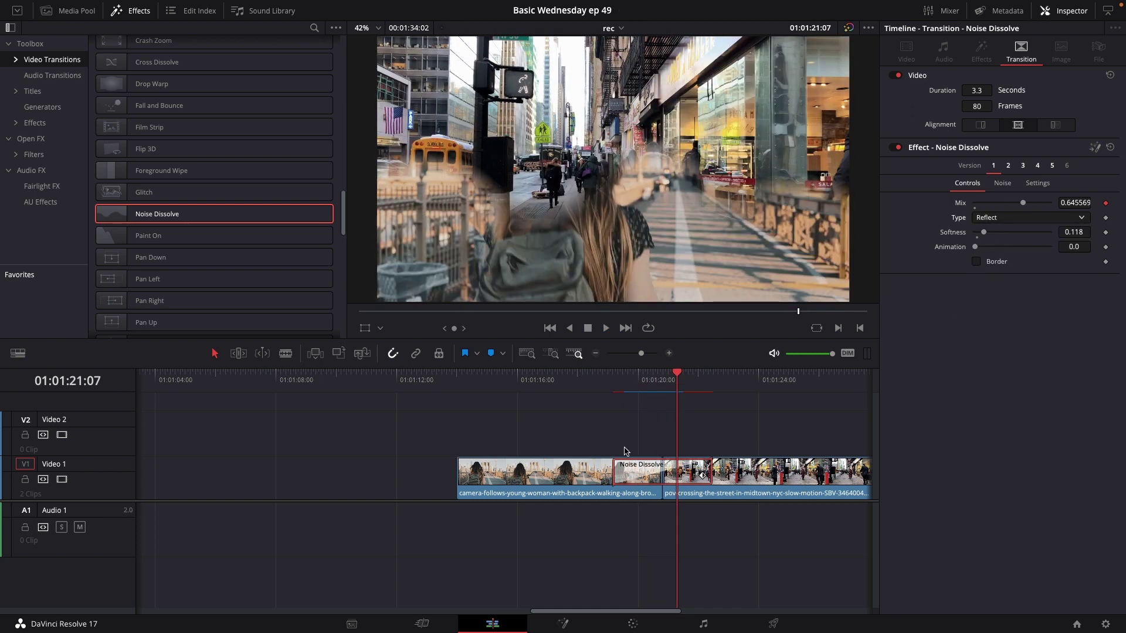
left_click(611, 387)
key("space")
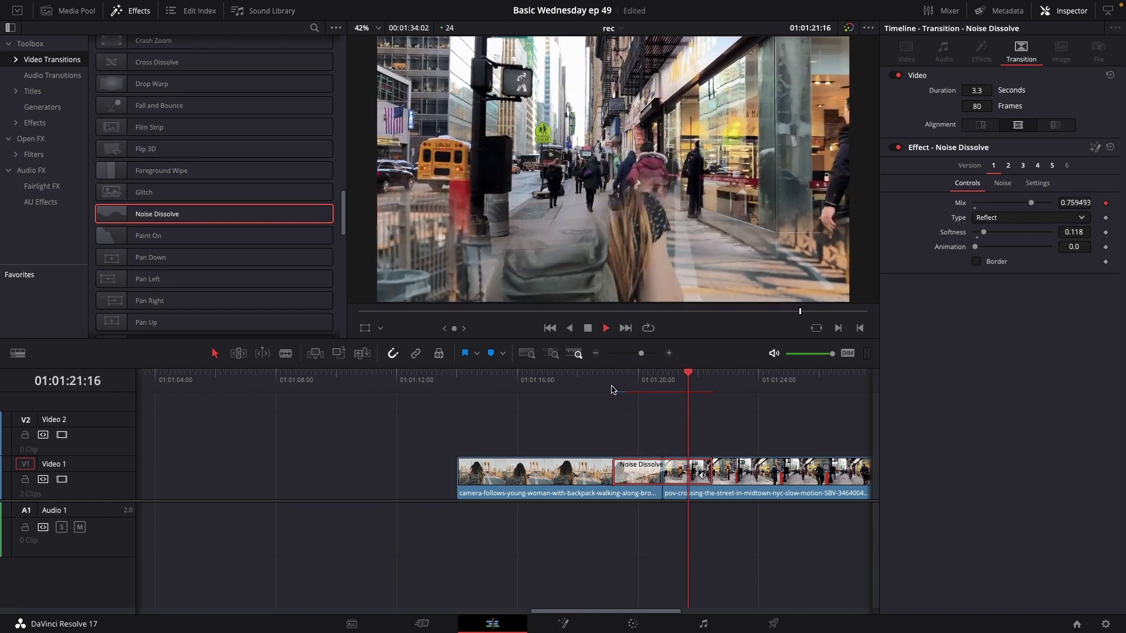
left_click(612, 388)
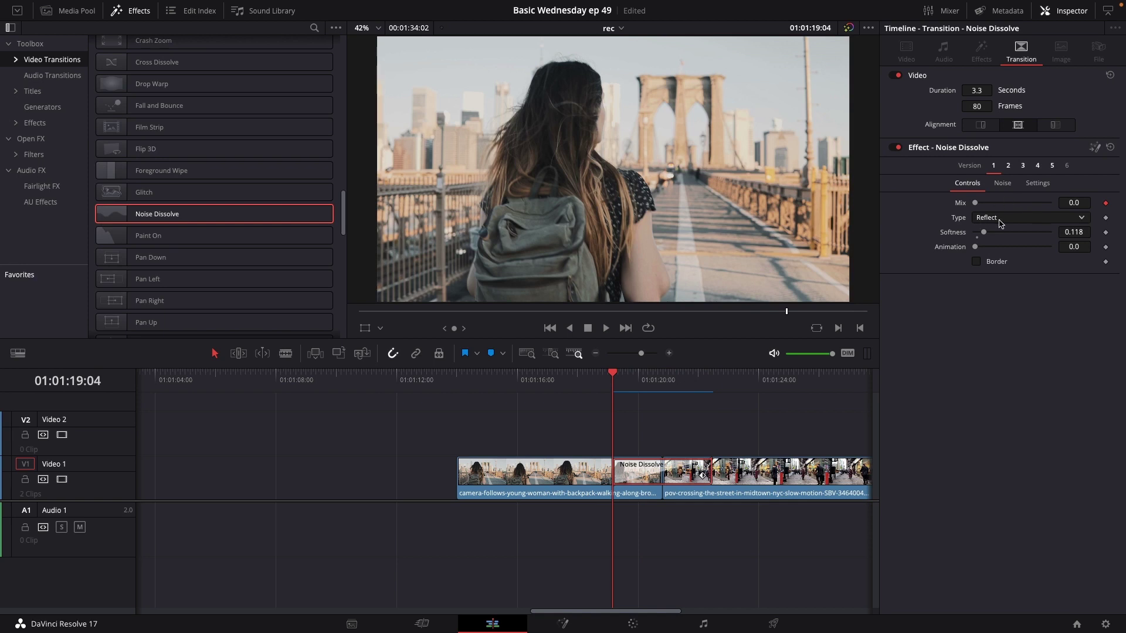
key("space")
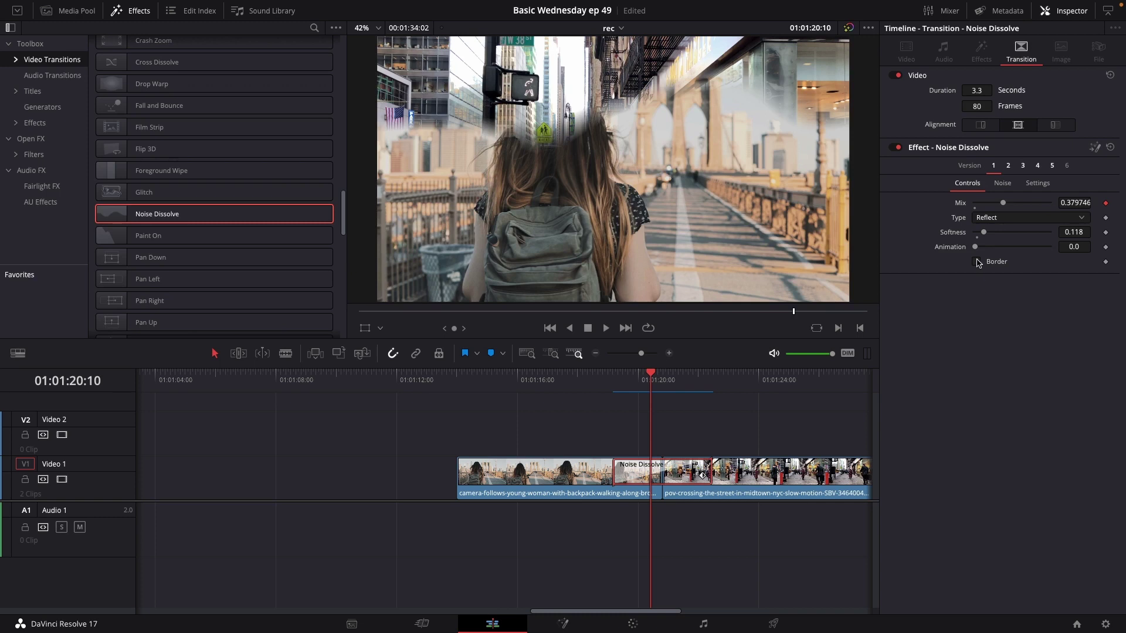
- Enable Border with Border Softness 0.0 for a crisp white wave edge, then preview
left_click(976, 261)
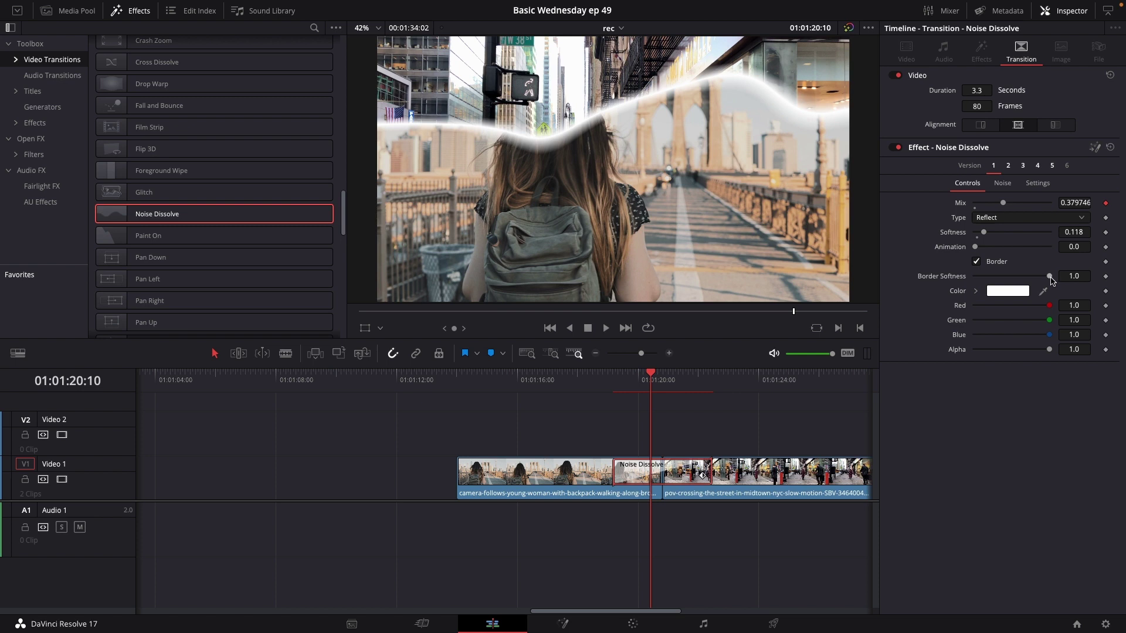
left_click_drag(1049, 276, 948, 286)
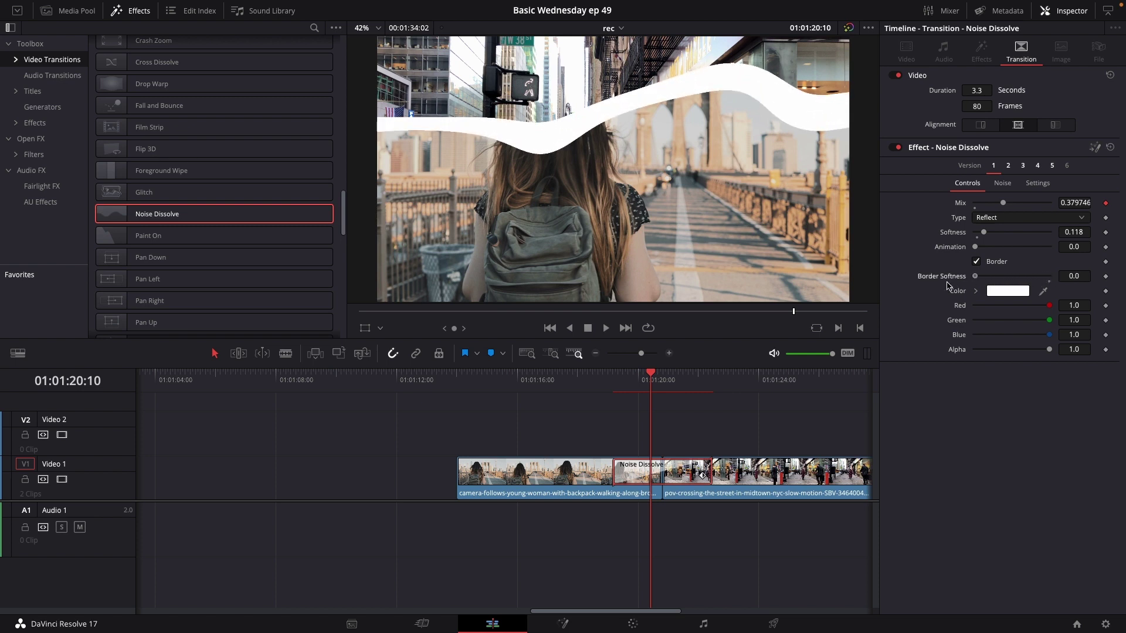
left_click(612, 386)
key("space")
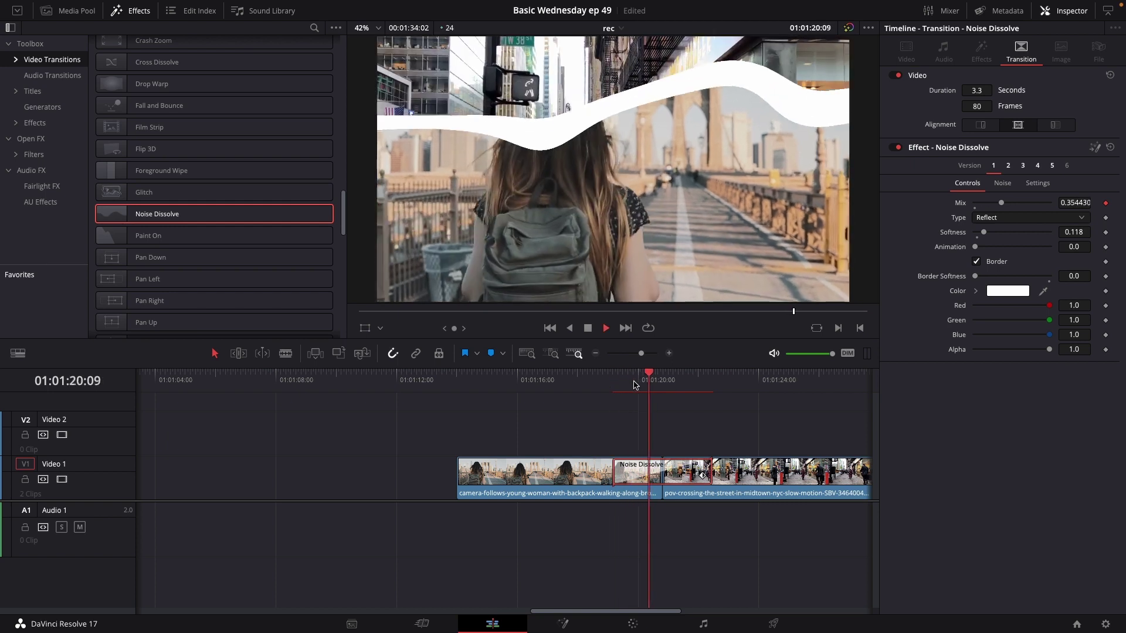
key("space")
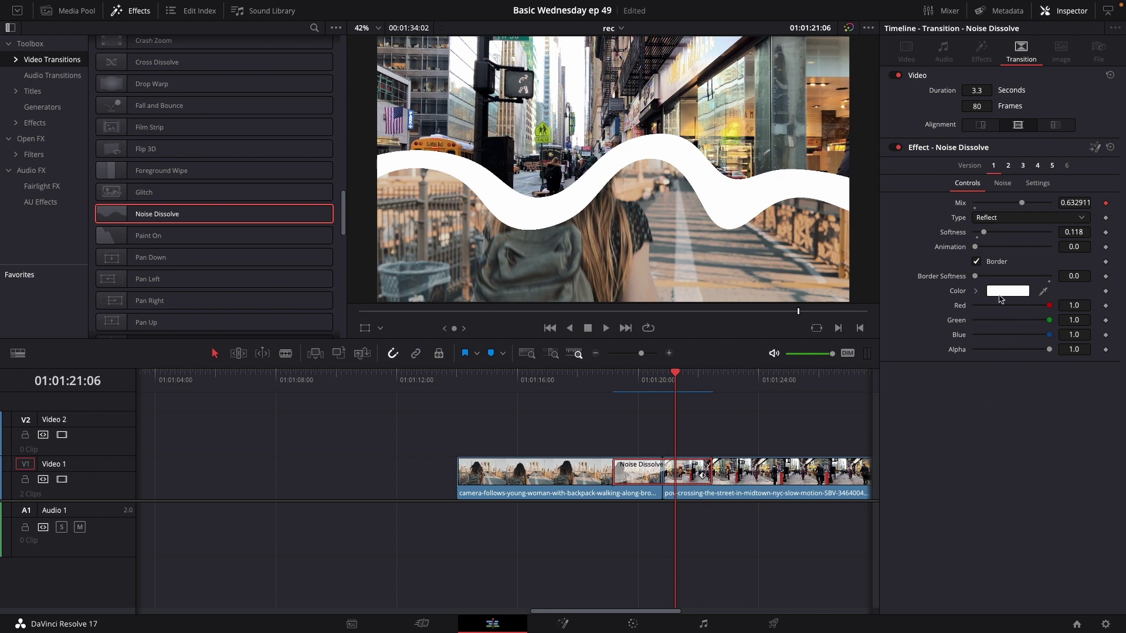
- Set the Noise Dissolve border colour to yellow
left_click(999, 296)
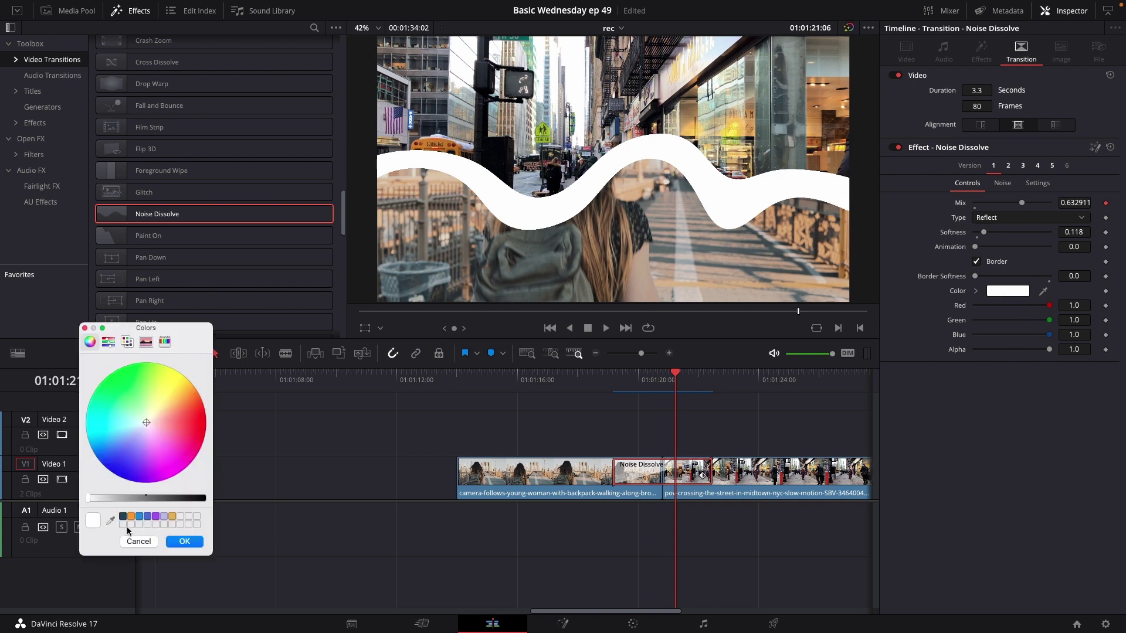
left_click(173, 517)
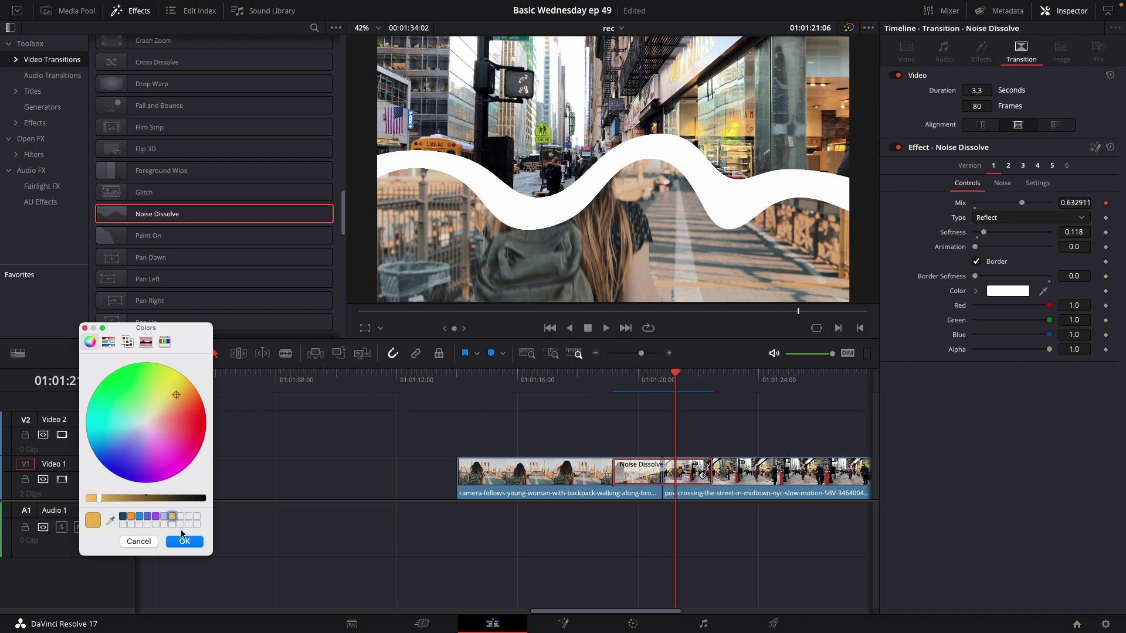
left_click(184, 541)
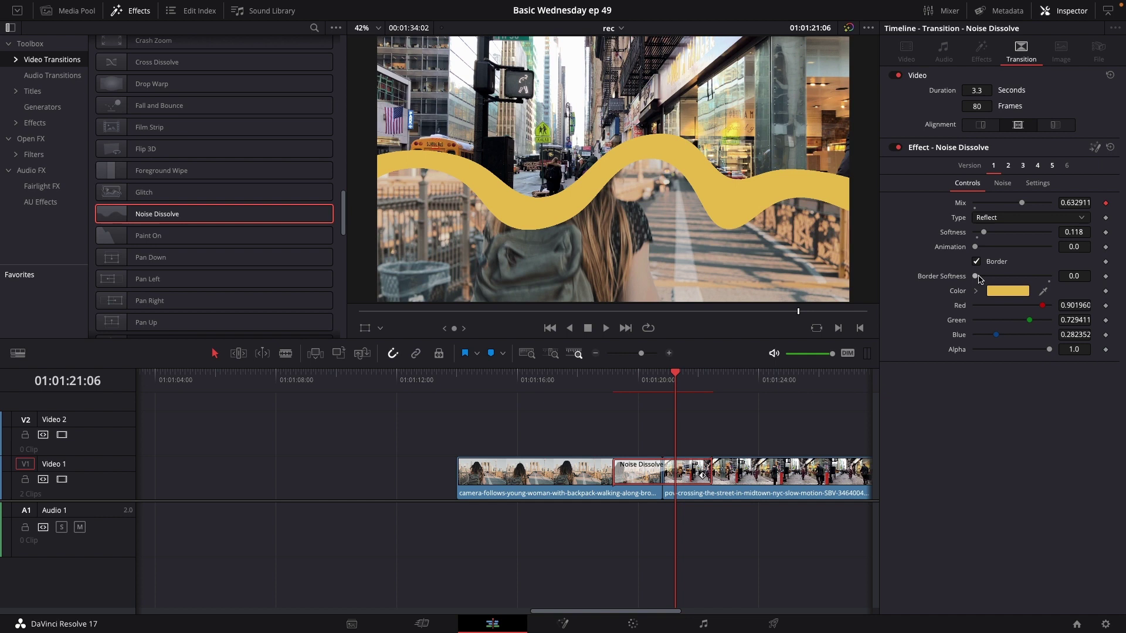
- Raise Border Softness to 0.102, lower transition Softness to 0.024, and nudge Animation
left_click_drag(976, 277, 983, 276)
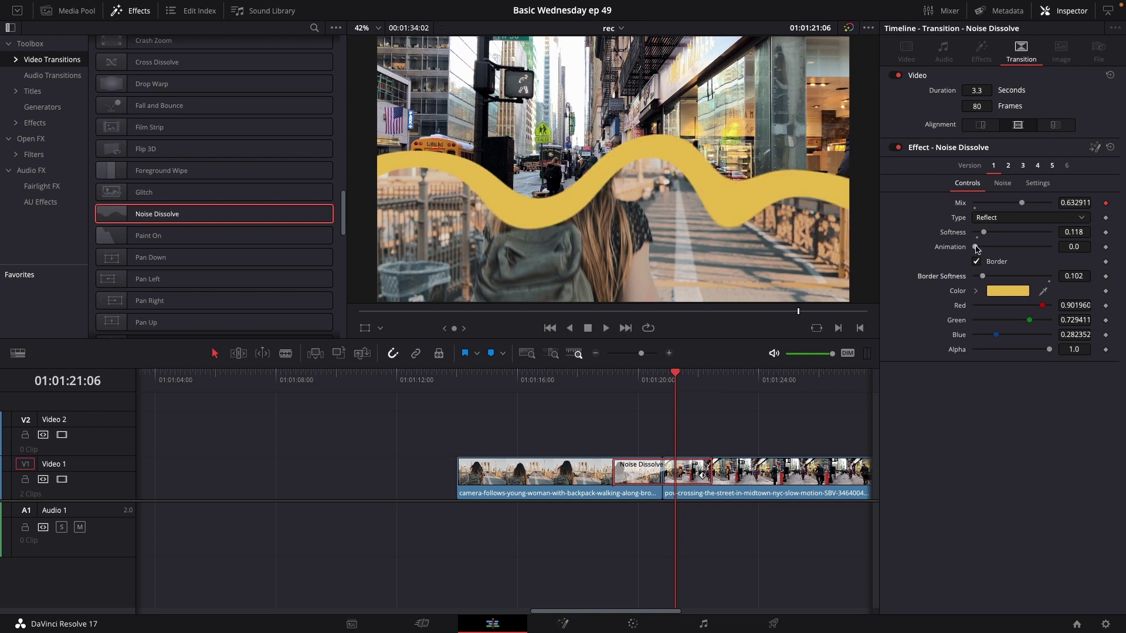
left_click_drag(985, 234, 978, 234)
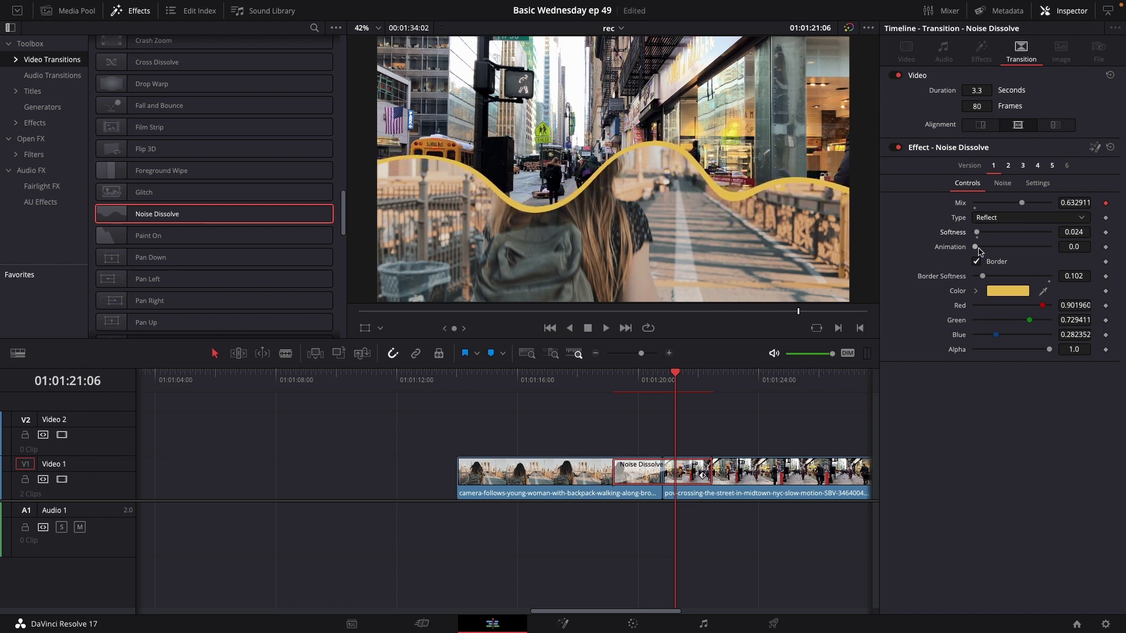
mouse_move(978, 249)
left_mouse_down()
mouse_move(1005, 249)
mouse_move(977, 251)
left_mouse_up()
- Keyframe Animation to 0.157 at the transition's end and play back the moving yellow wave
left_click_drag(678, 374, 615, 374)
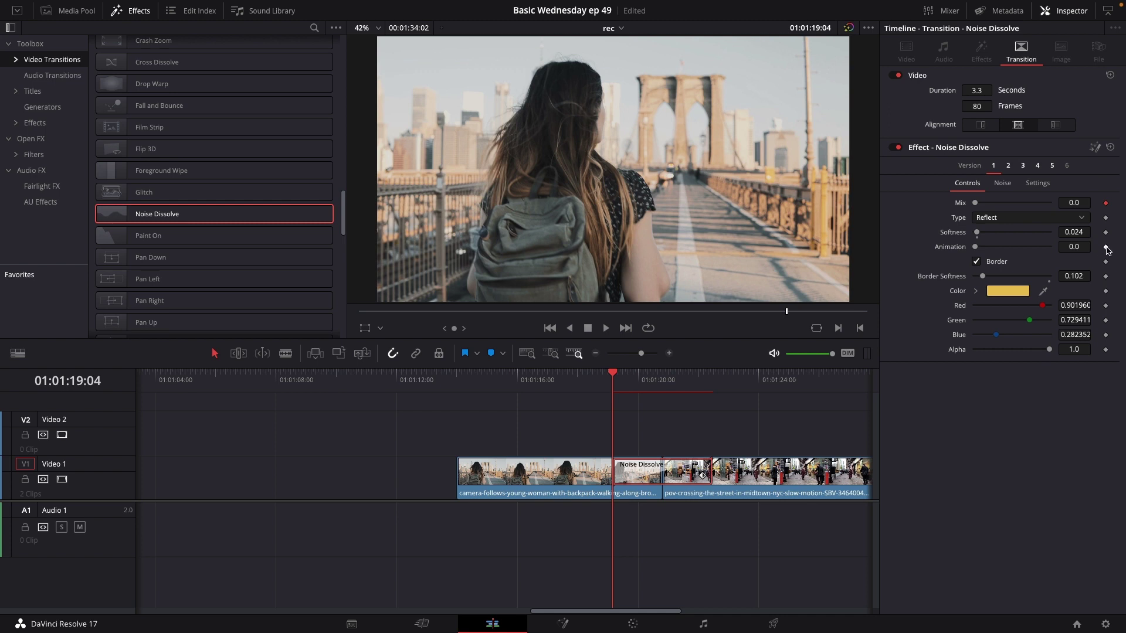
left_click_drag(684, 382, 712, 384)
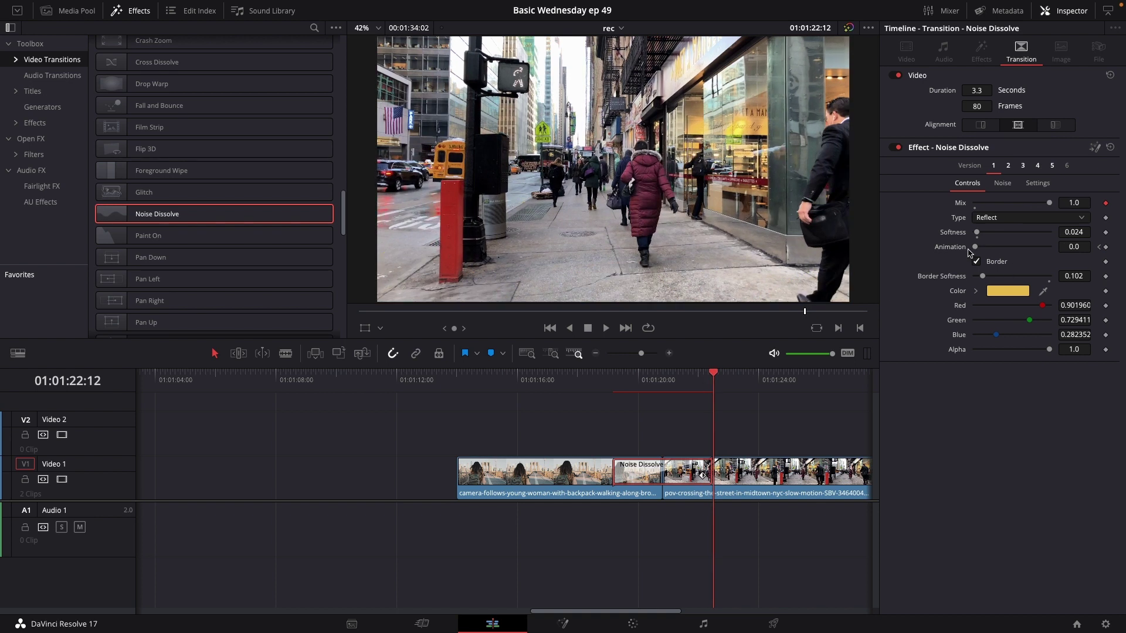
left_click_drag(975, 247, 986, 247)
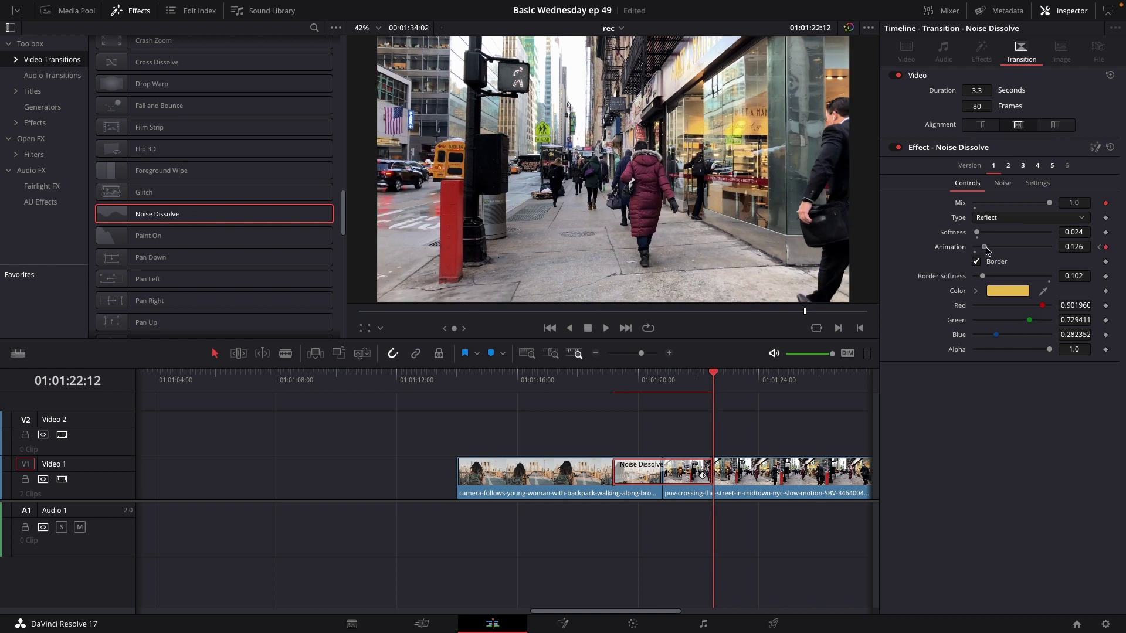
left_click(613, 375)
key("space")
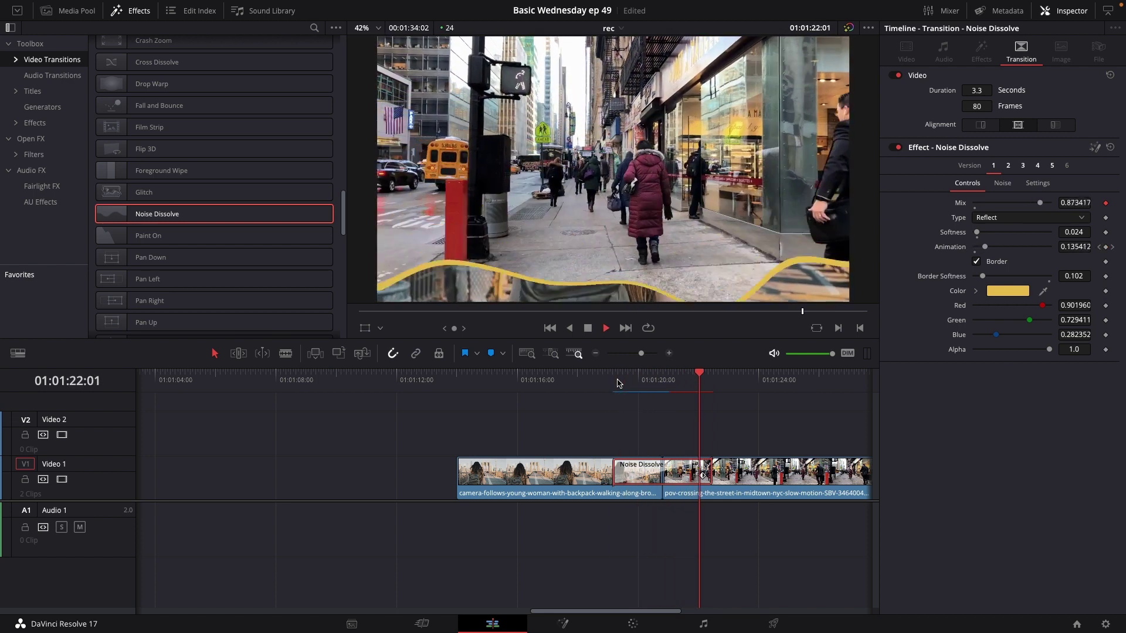
key("space")
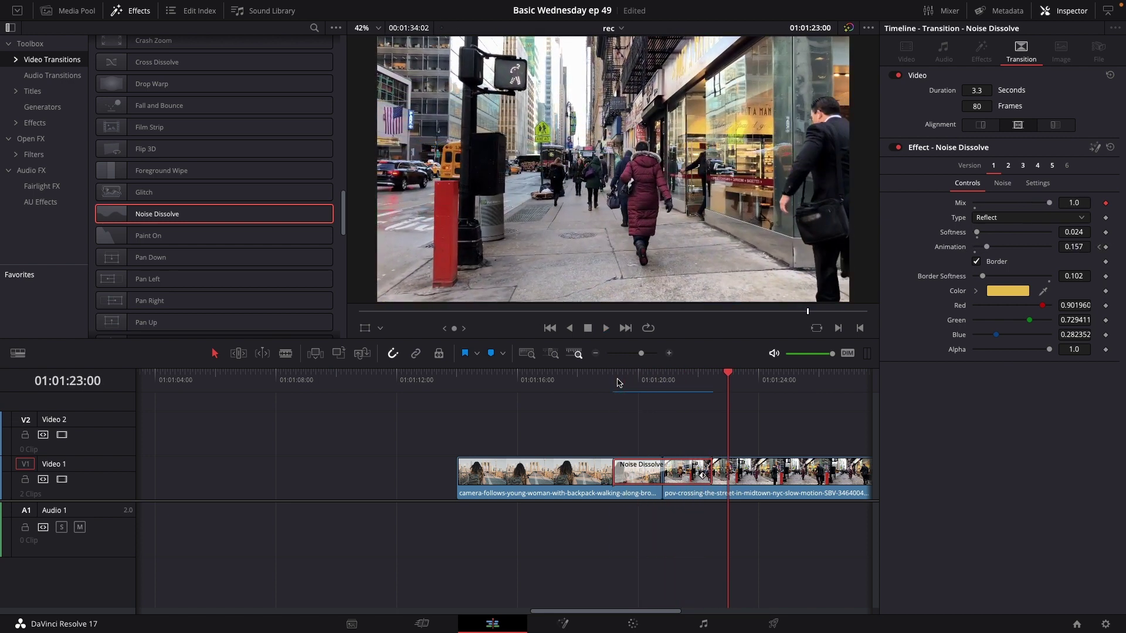
left_click_drag(617, 383, 633, 381)
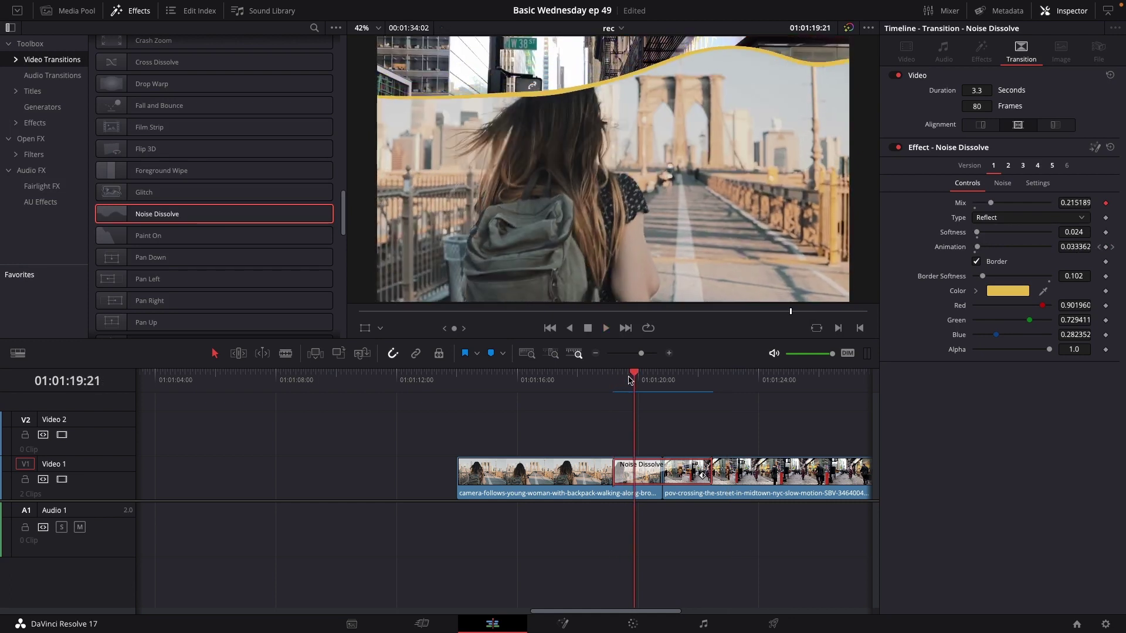
- In the Noise settings, raise Detail to 3.62 and preview the transition
left_click(1003, 184)
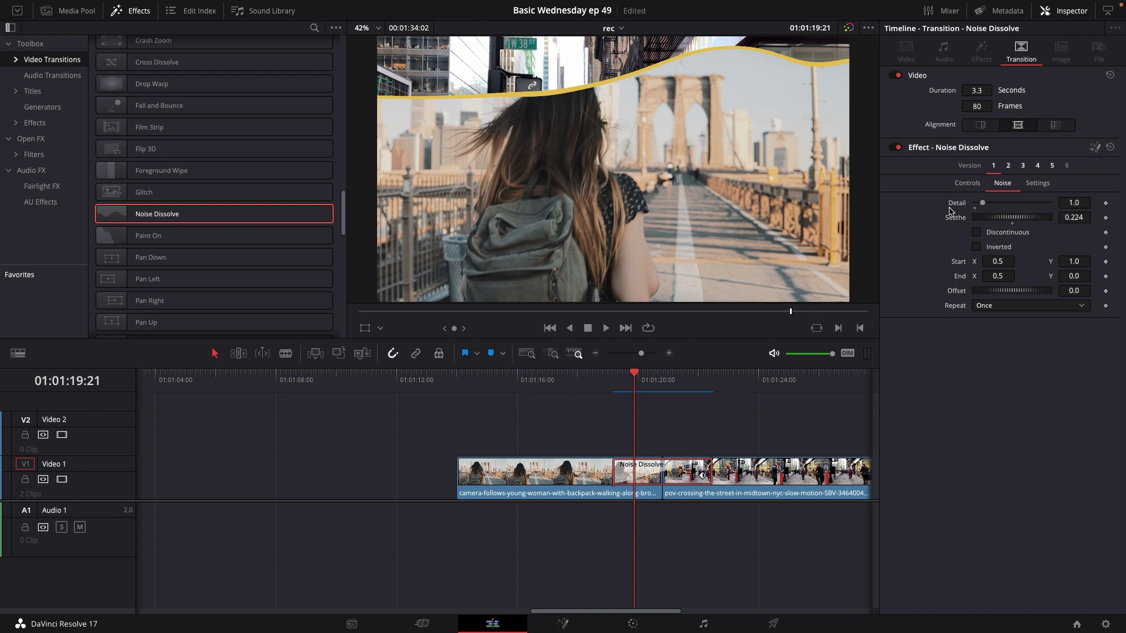
key("Right")
key("Right")
key("Right")
key("Right")
key("Right")
key("Right")
key("Right")
key("Right")
key("Right")
key("Right")
key("Right")
key("Right")
key("Right")
key("Right")
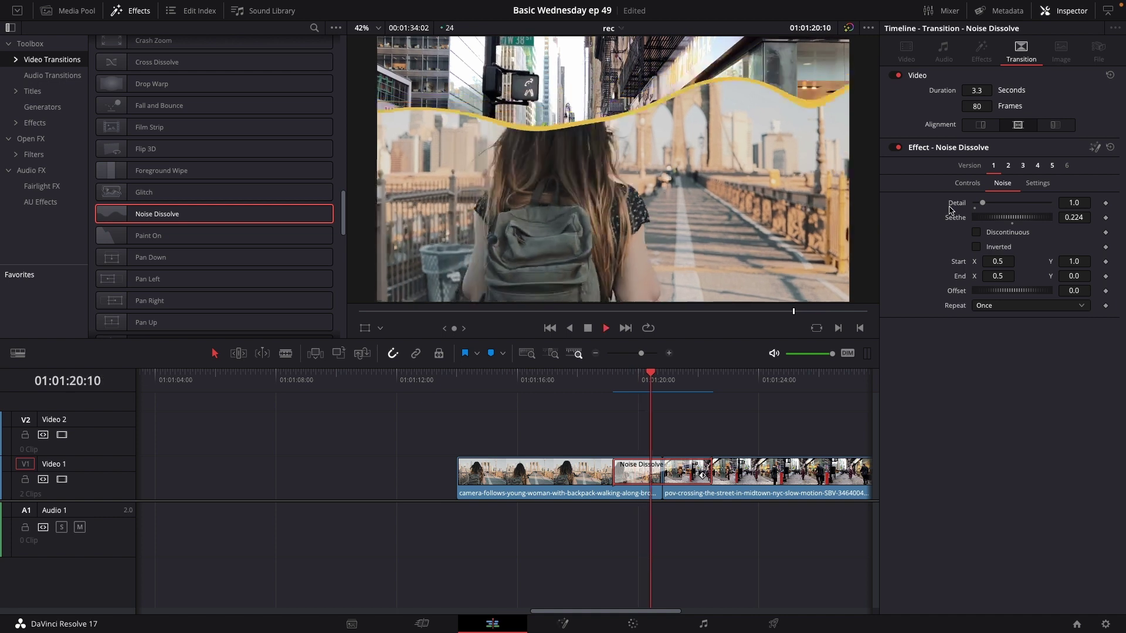
left_click_drag(983, 203, 1005, 221)
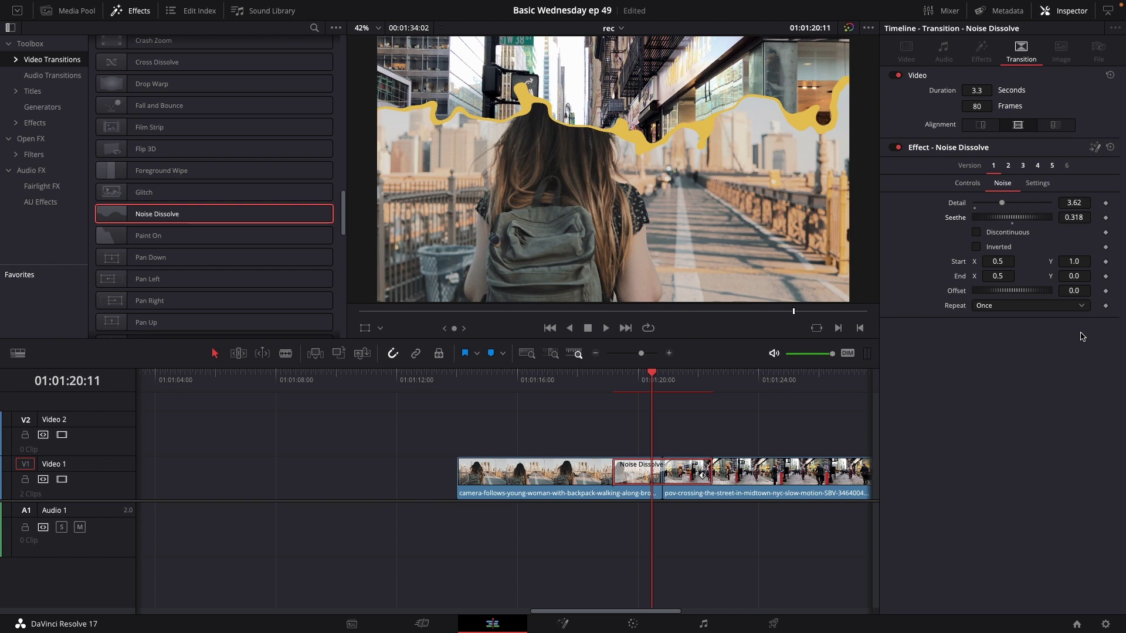
left_click(616, 381)
key("space")
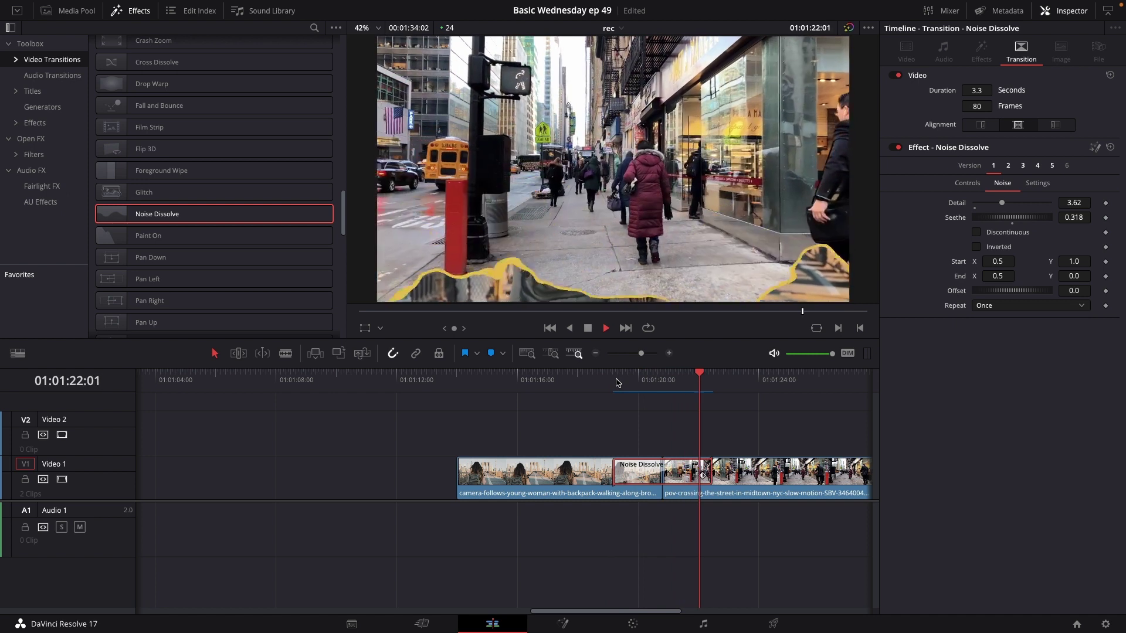
key("space")
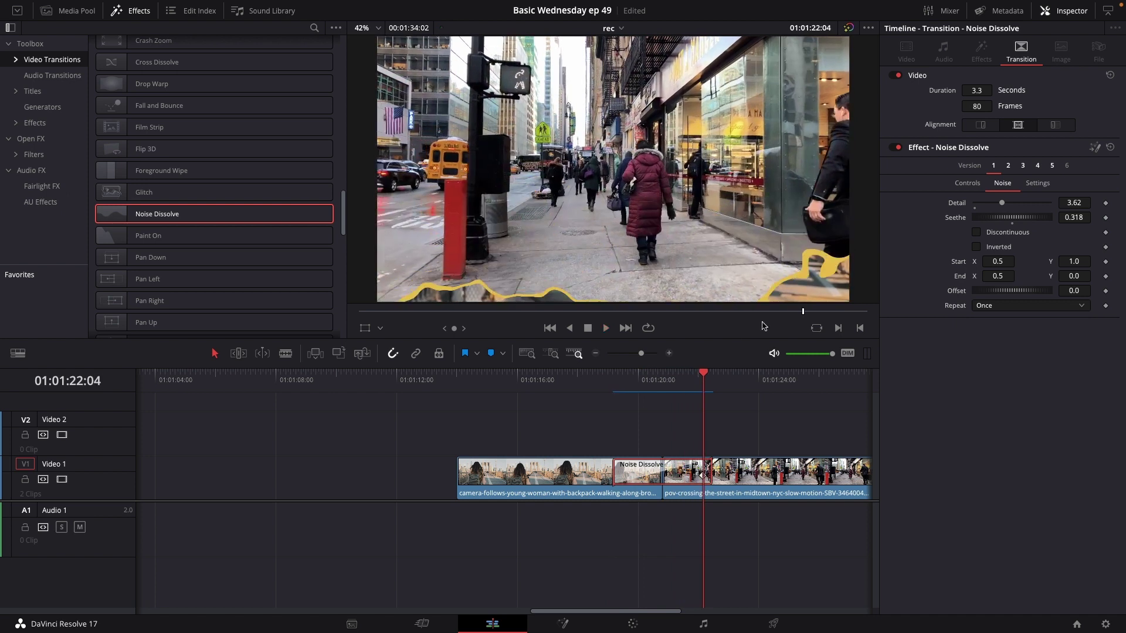
- Reset Detail and Seethe to 0.0 and preview again
double_click(958, 203)
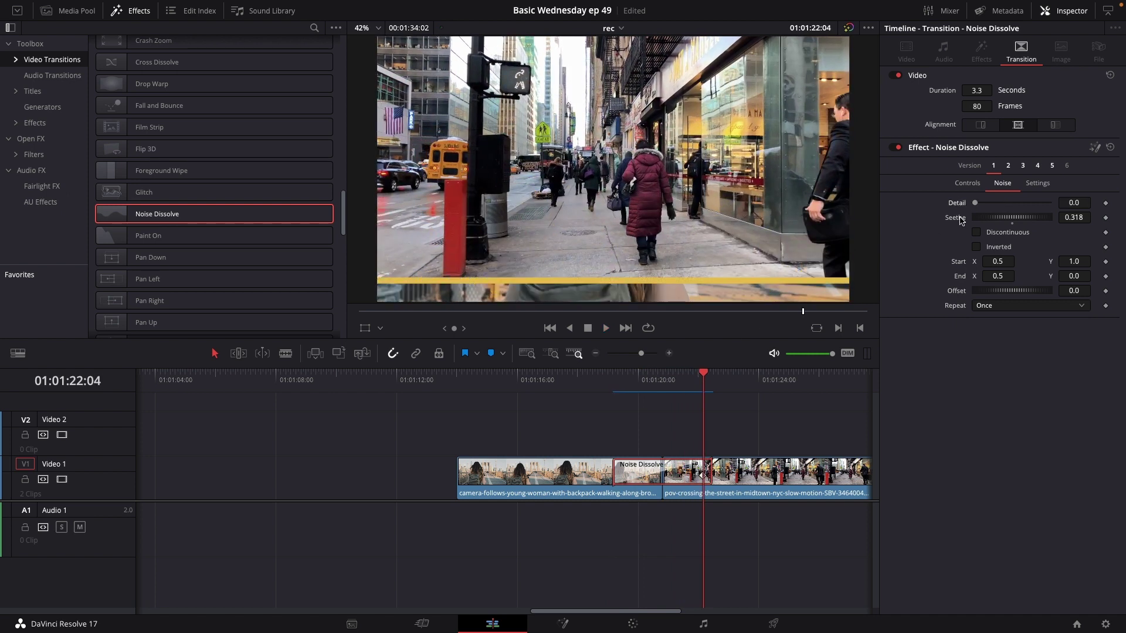
double_click(960, 218)
left_click(622, 384)
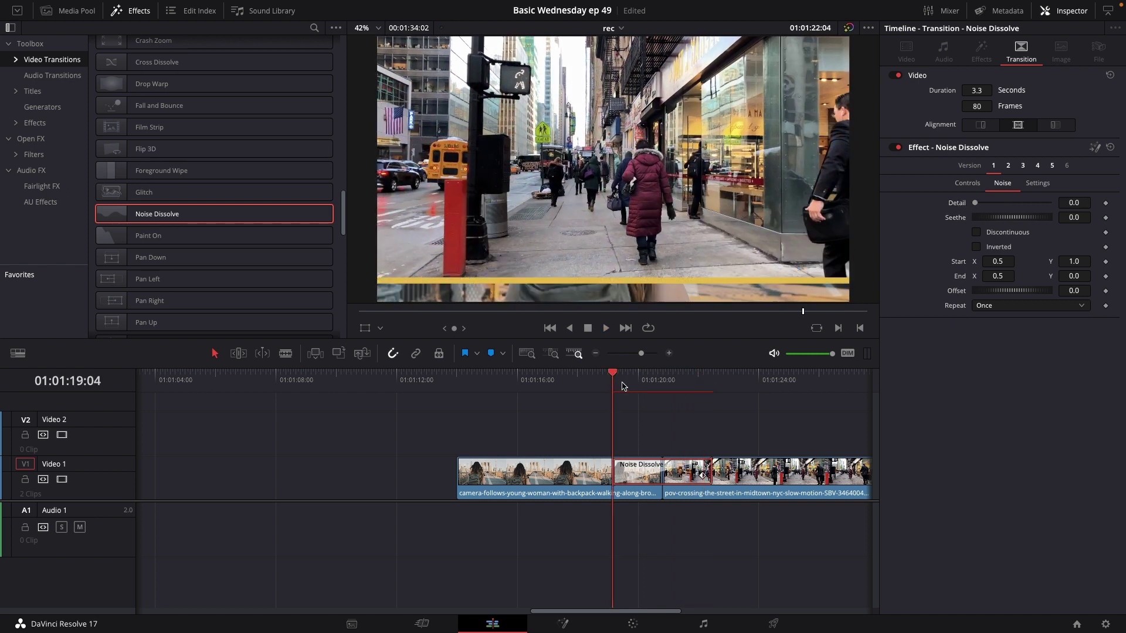
key("space")
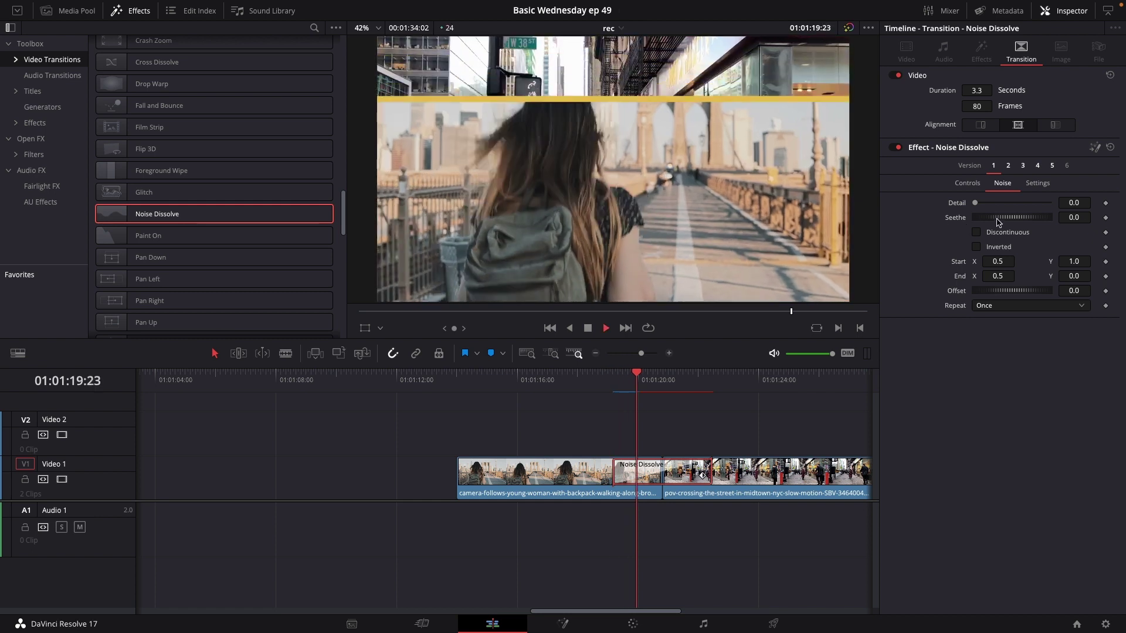
key("space")
- Set Seethe to 1.594 and Detail to 0.63, then play the tuned transition
left_click_drag(998, 221, 1074, 230)
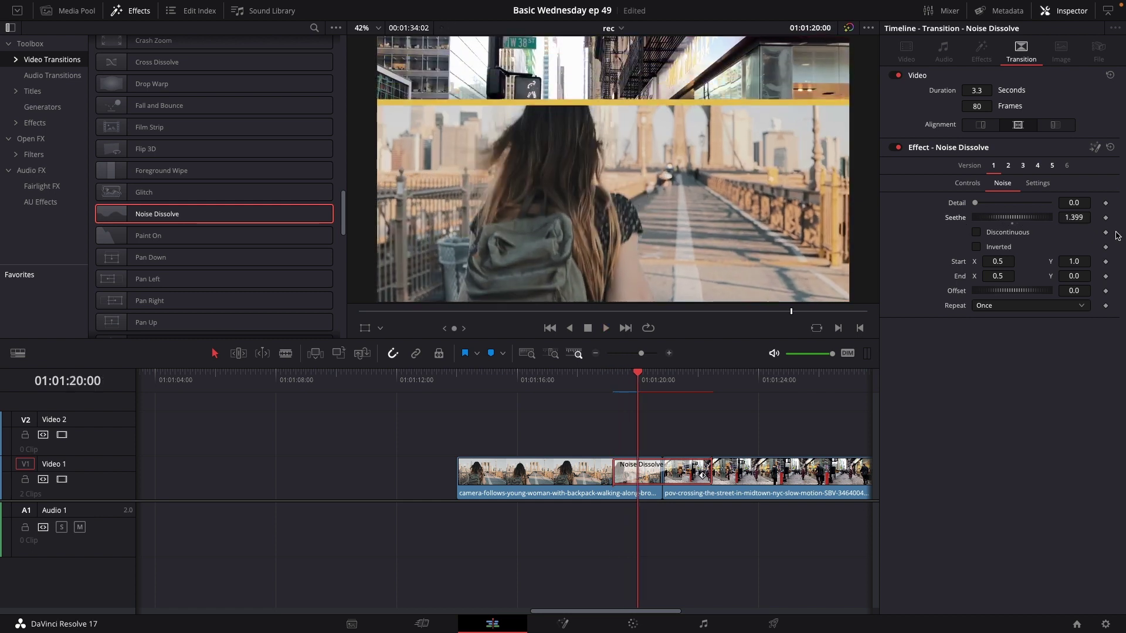
left_click_drag(982, 207, 983, 205)
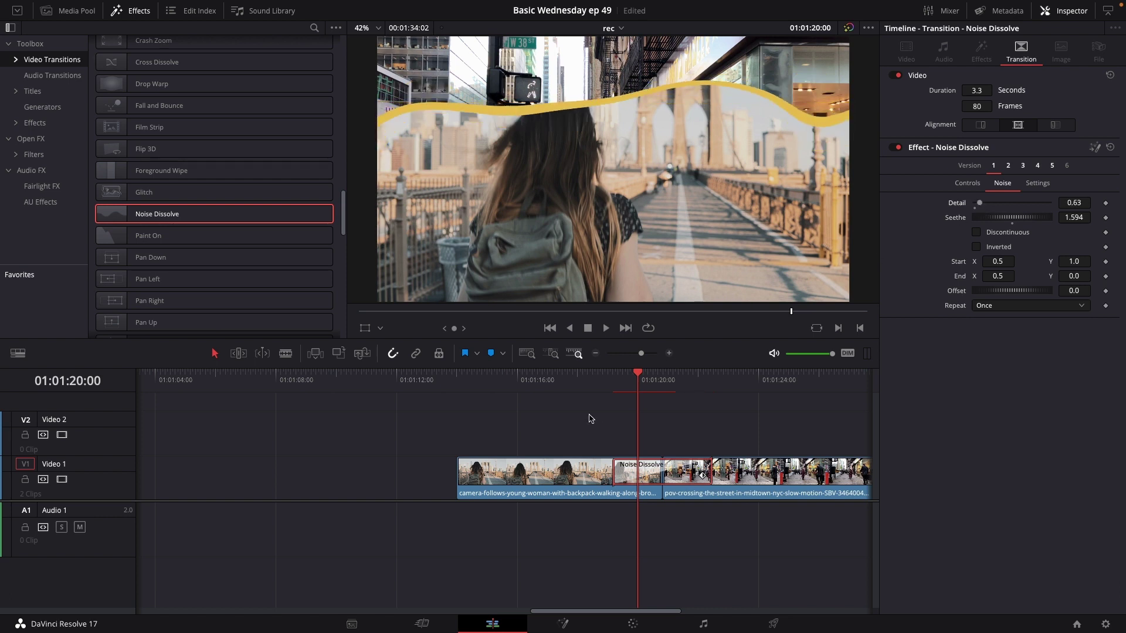
left_click(613, 380)
key("space")
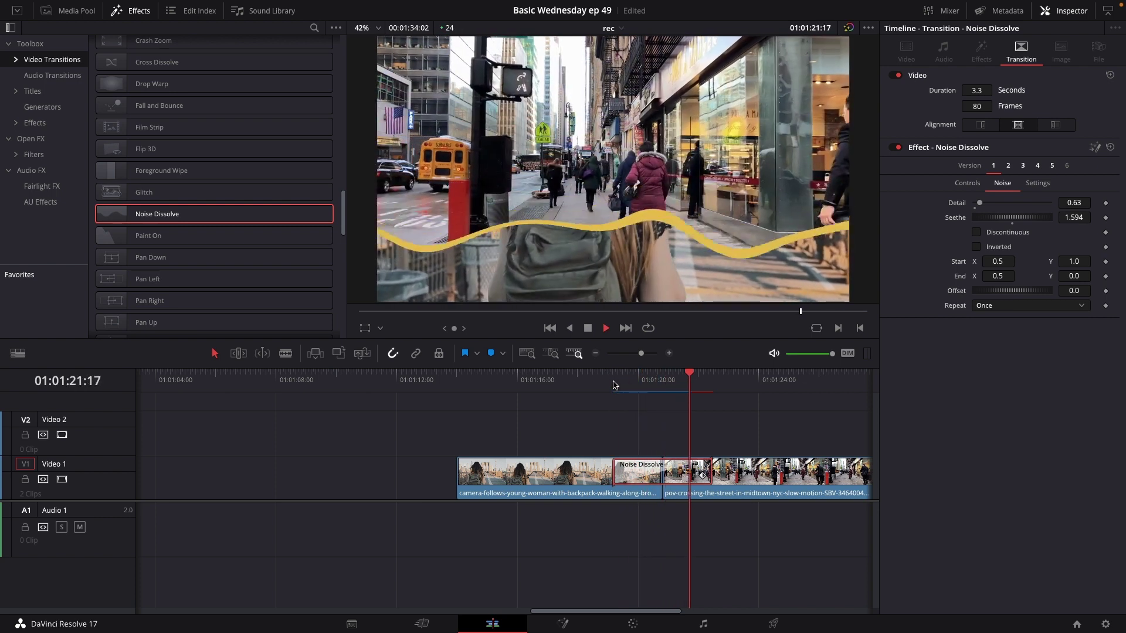
key("space")
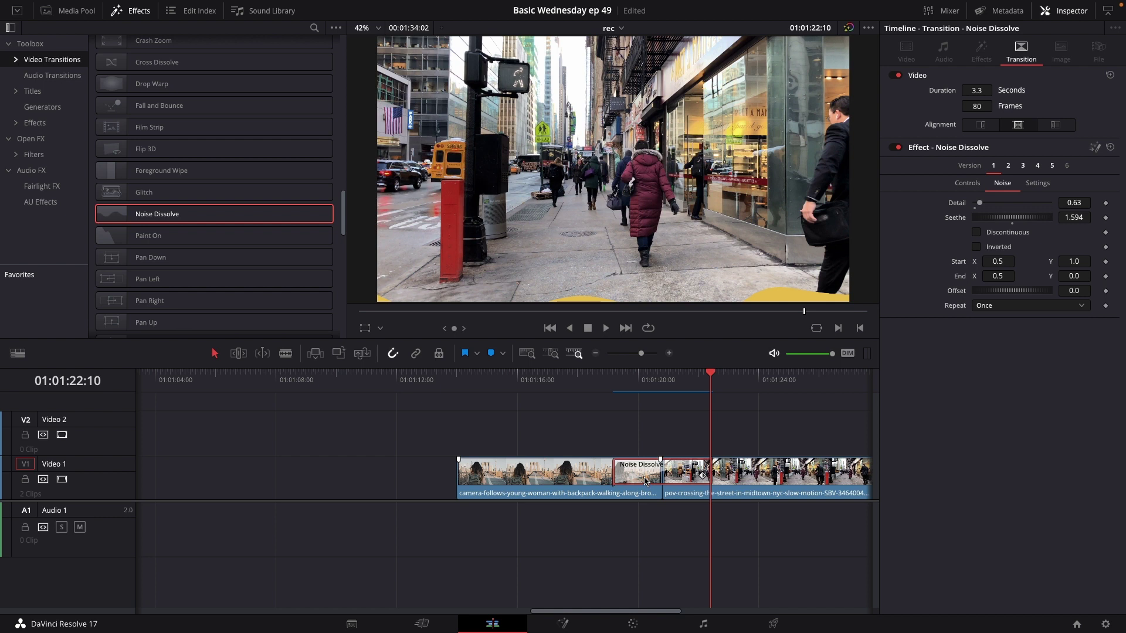
- Save the customised Noise Dissolve as a transition preset named 'line transition'
right_click(645, 482)
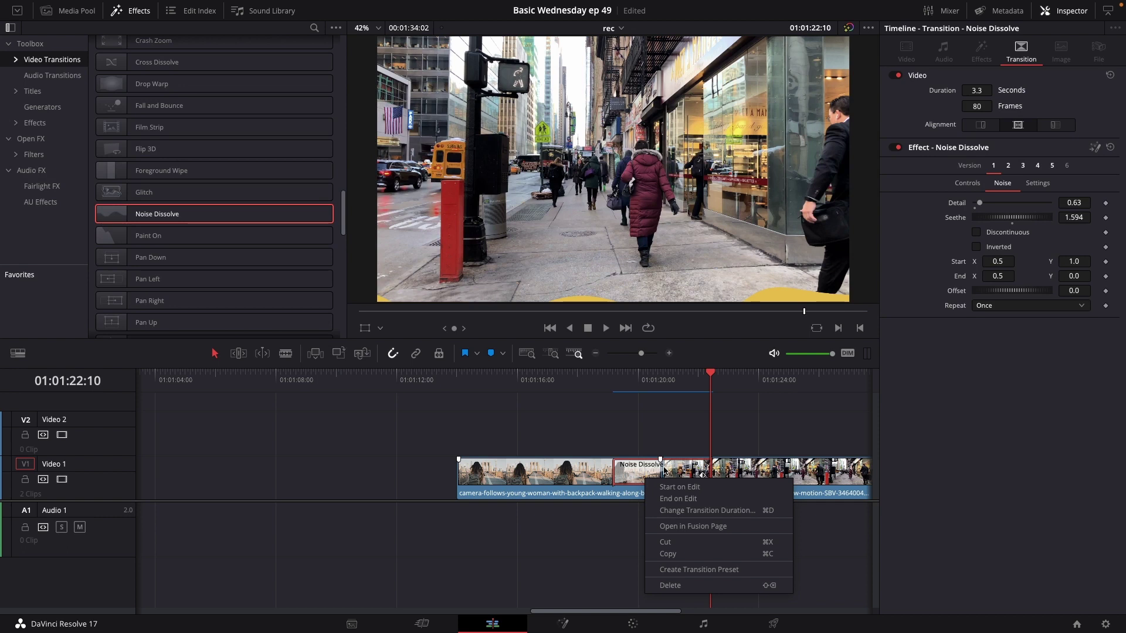
left_click(683, 570)
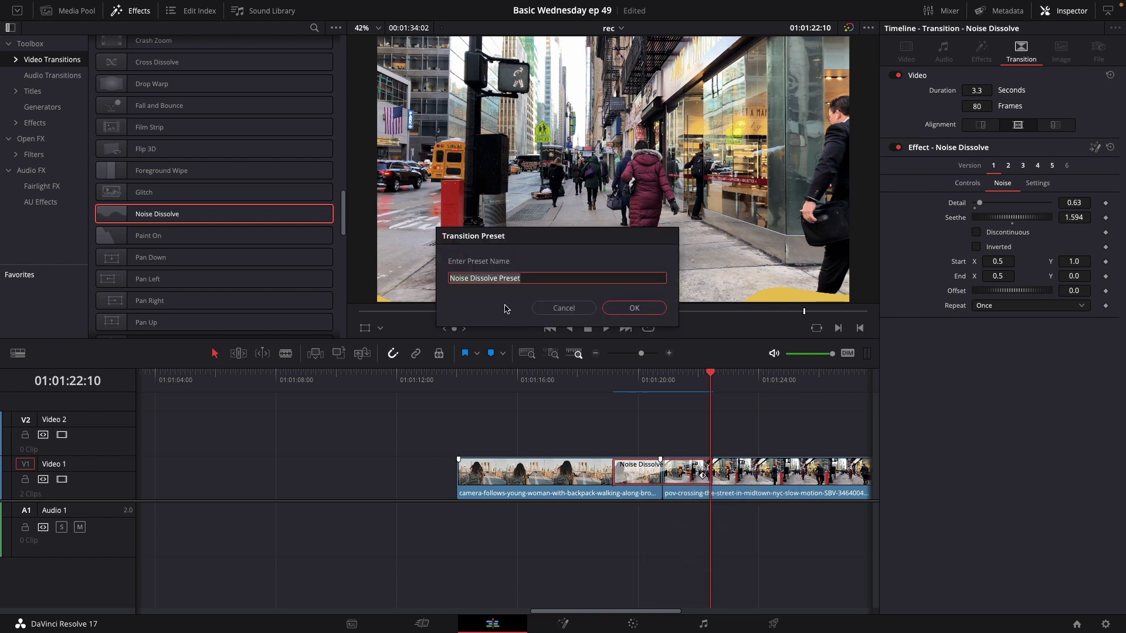
key("BackSpace")
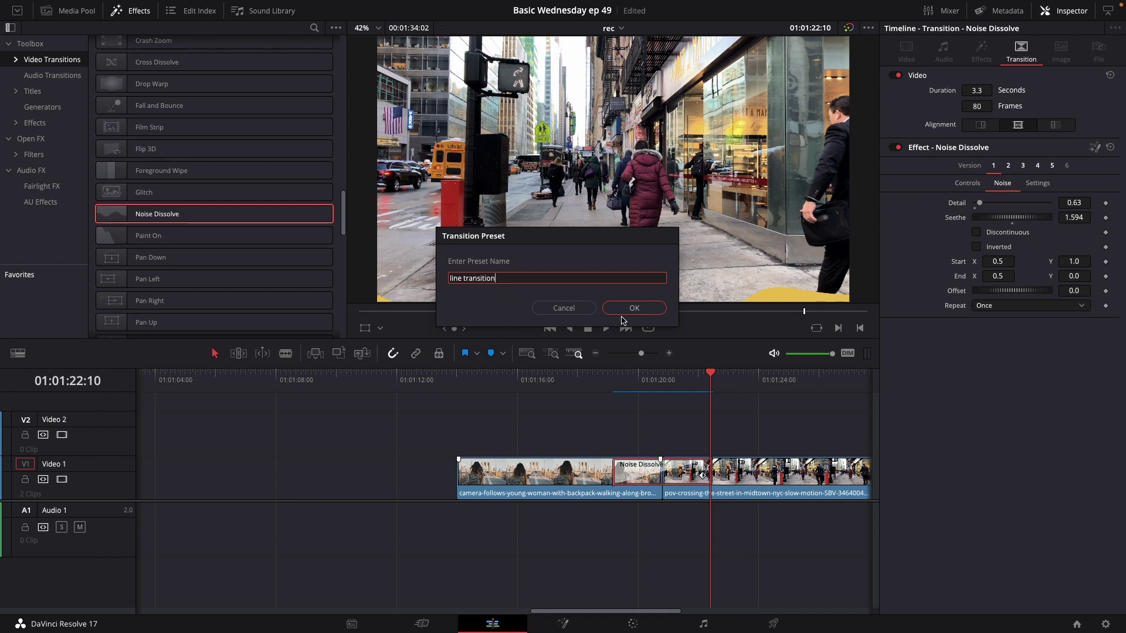
left_click(639, 309)
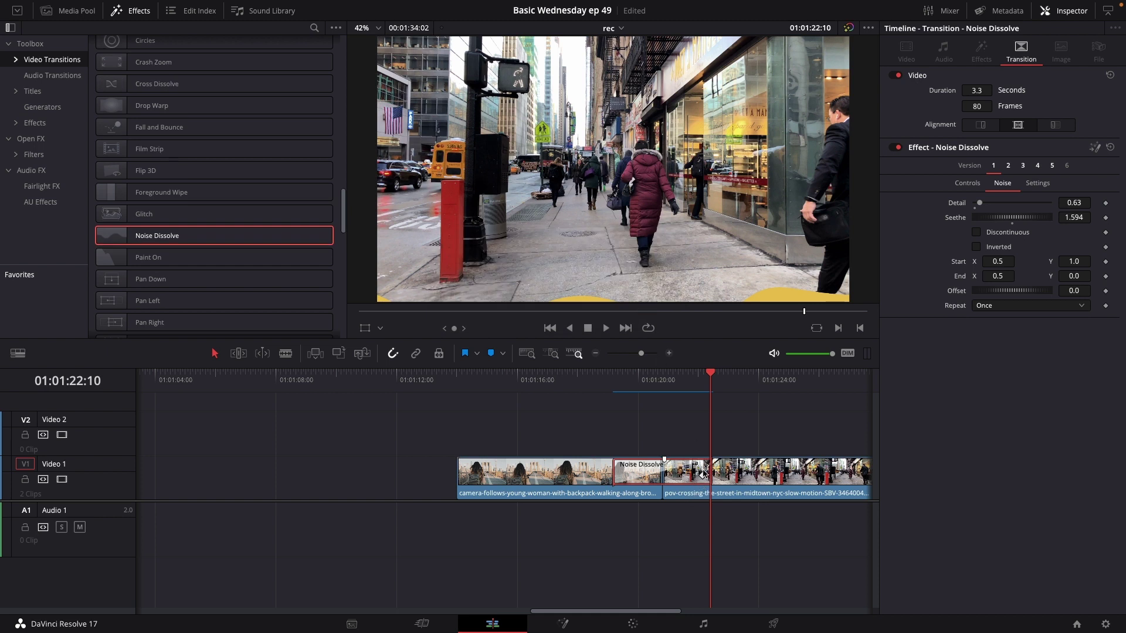
- Delete the Noise Dissolve transition from the cut between the two clips
left_click(686, 474)
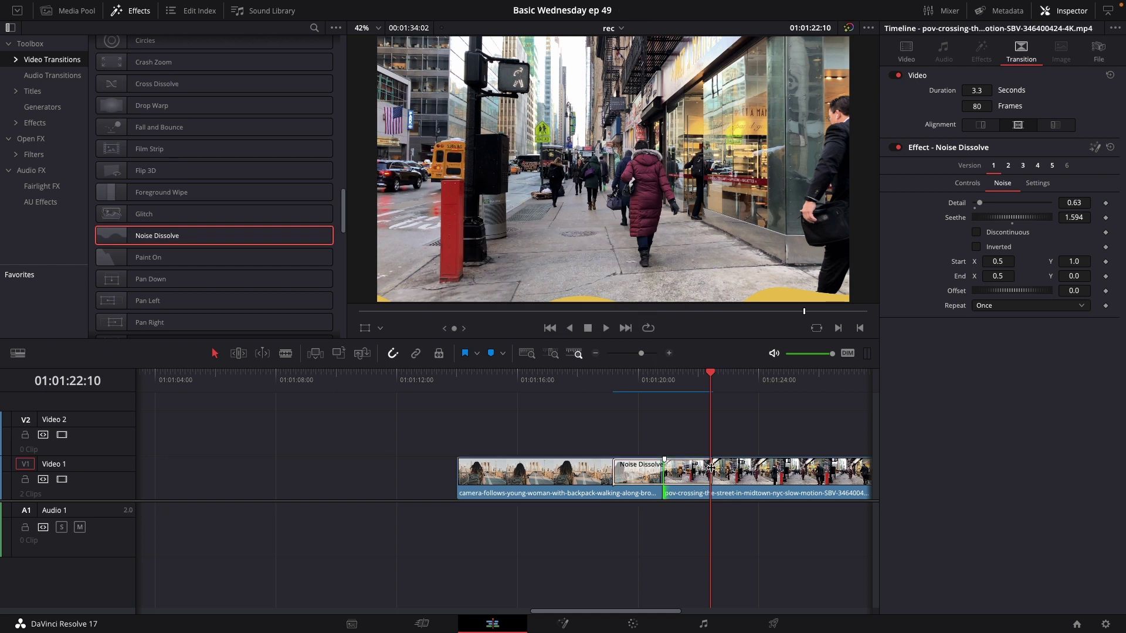
left_click(711, 467)
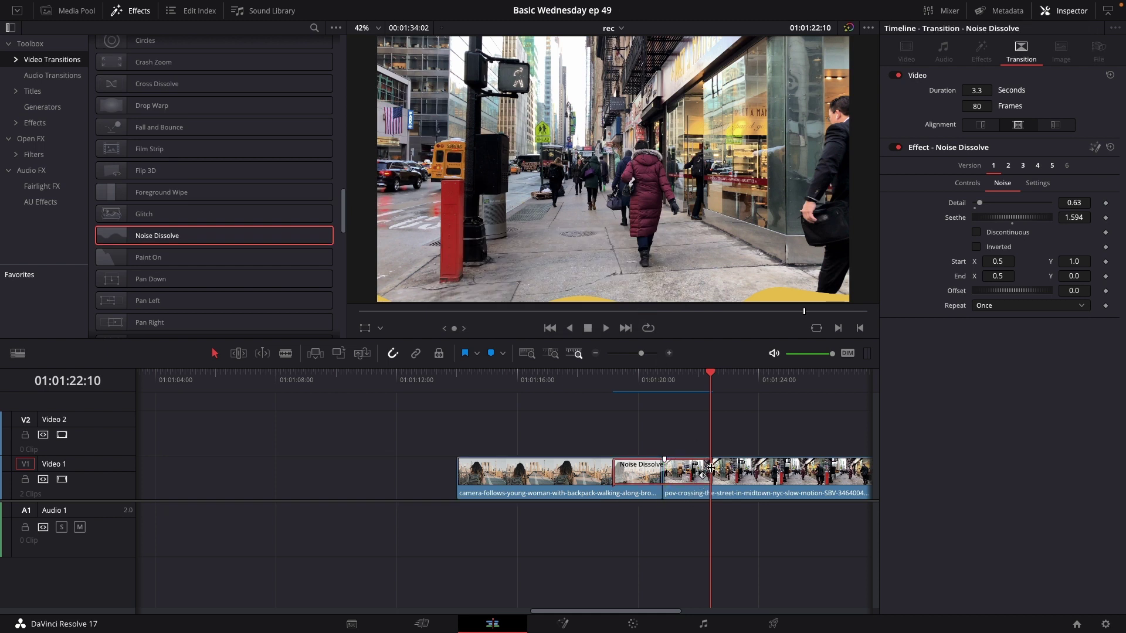
key("Delete")
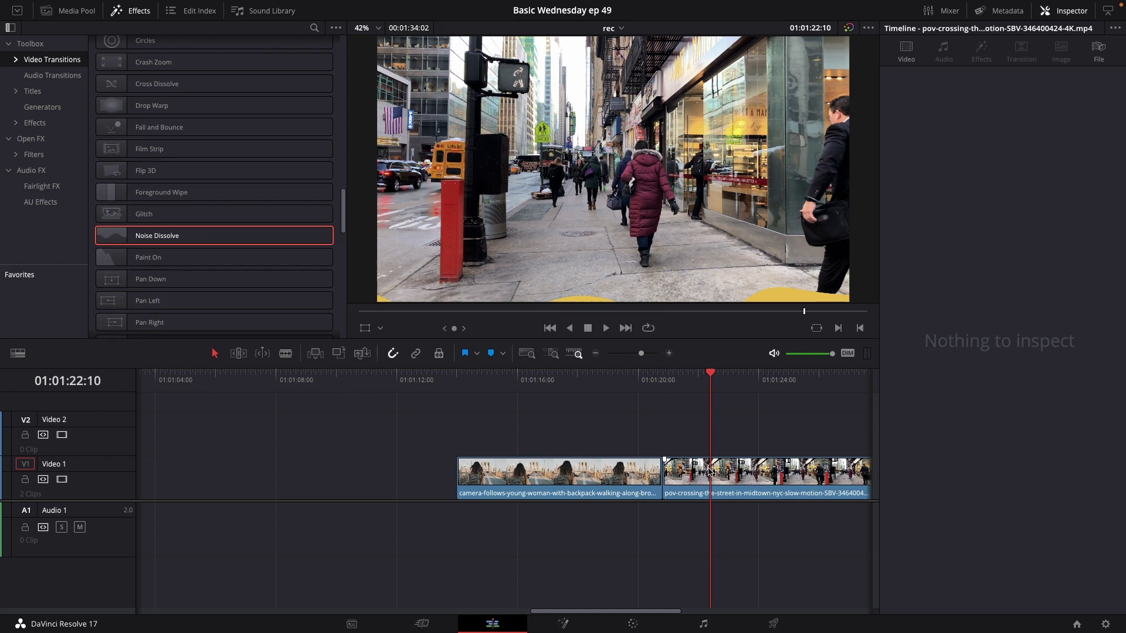
- Scroll the Effects Library to show 'line transition' under User video transitions
scroll(214, 234, "down", 3)
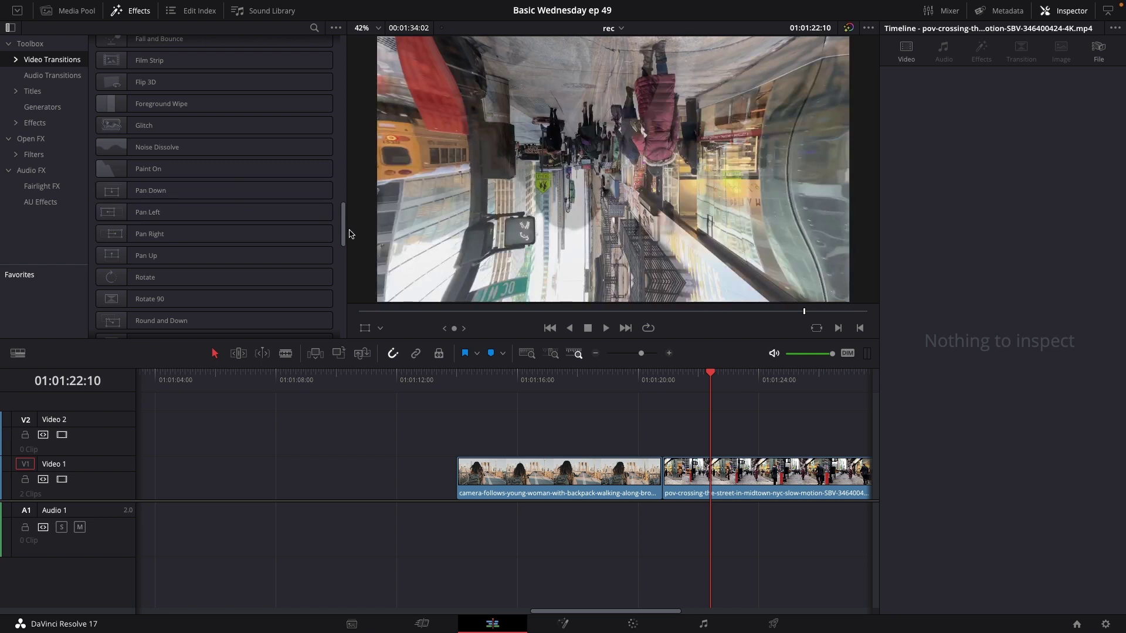
left_click_drag(345, 232, 334, 191)
scroll(334, 191, "up", 3)
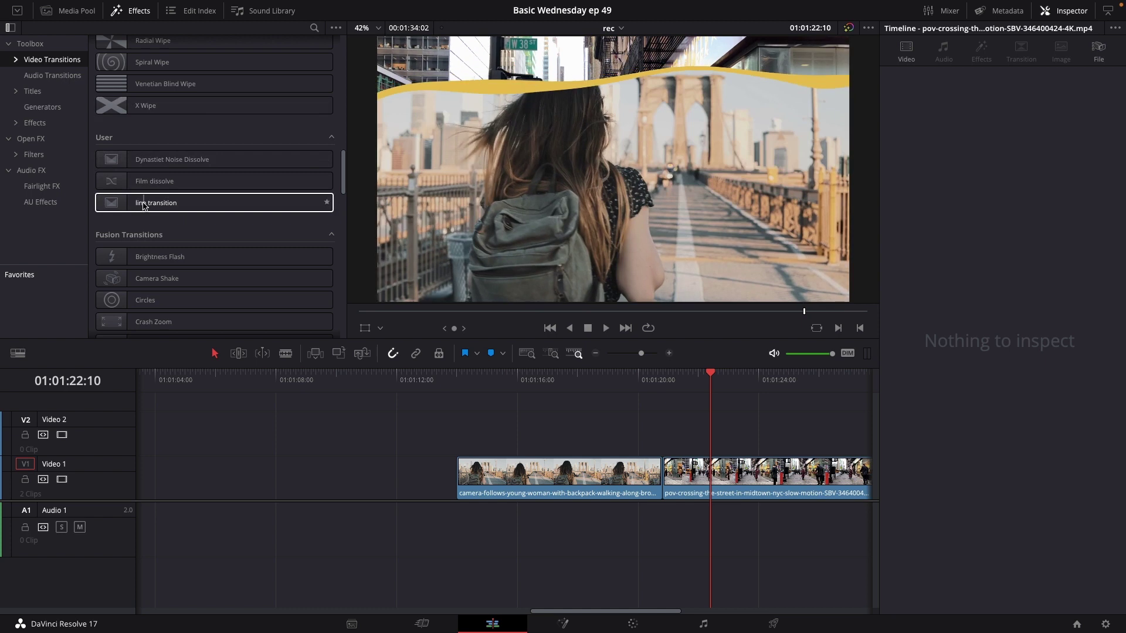
- Drop 'line transition' onto the cut between the Video 1 clips and play it back from just before
left_click_drag(144, 206, 669, 490)
left_click_drag(614, 386, 597, 386)
key("space")
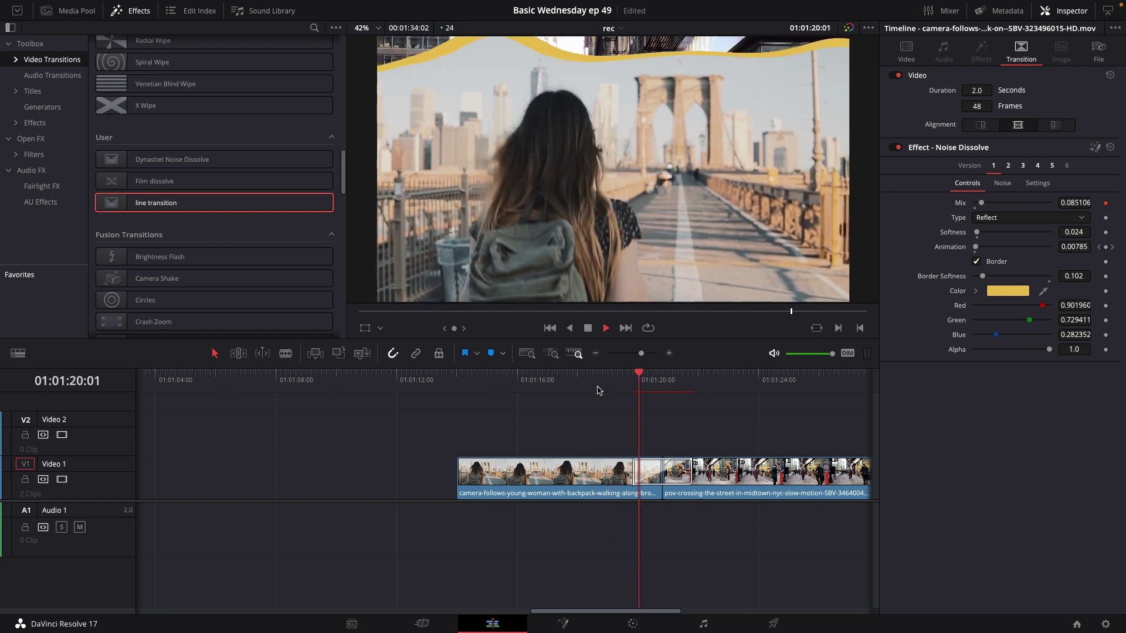